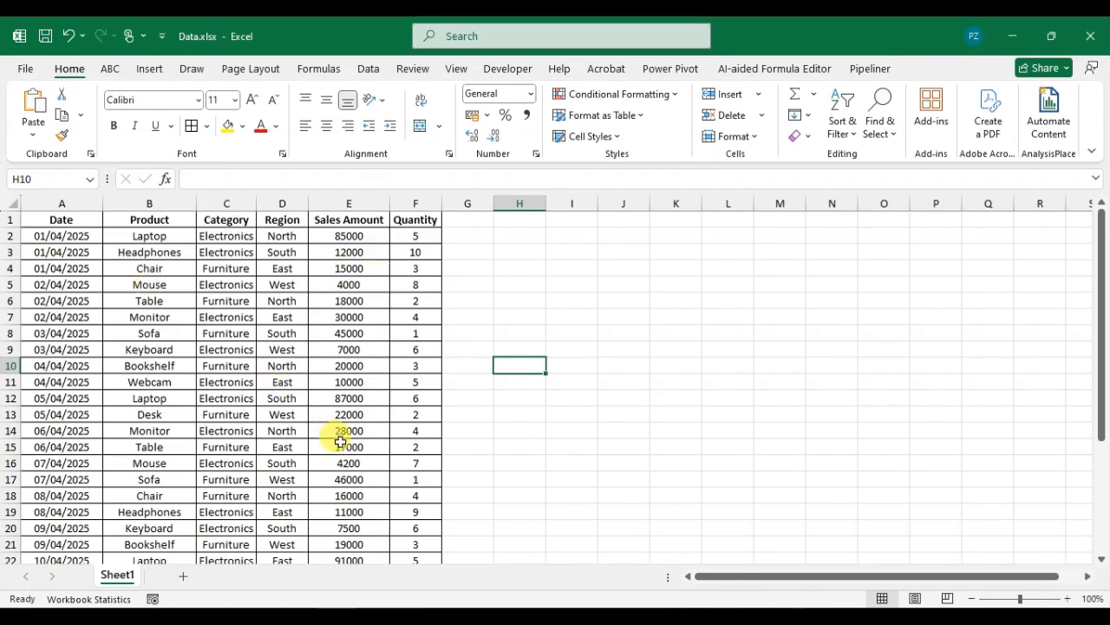
# Step: Select the entire sales data table A1:F31 on Sheet1
pyautogui.moveTo(42, 224); pyautogui.dragTo(427, 556)
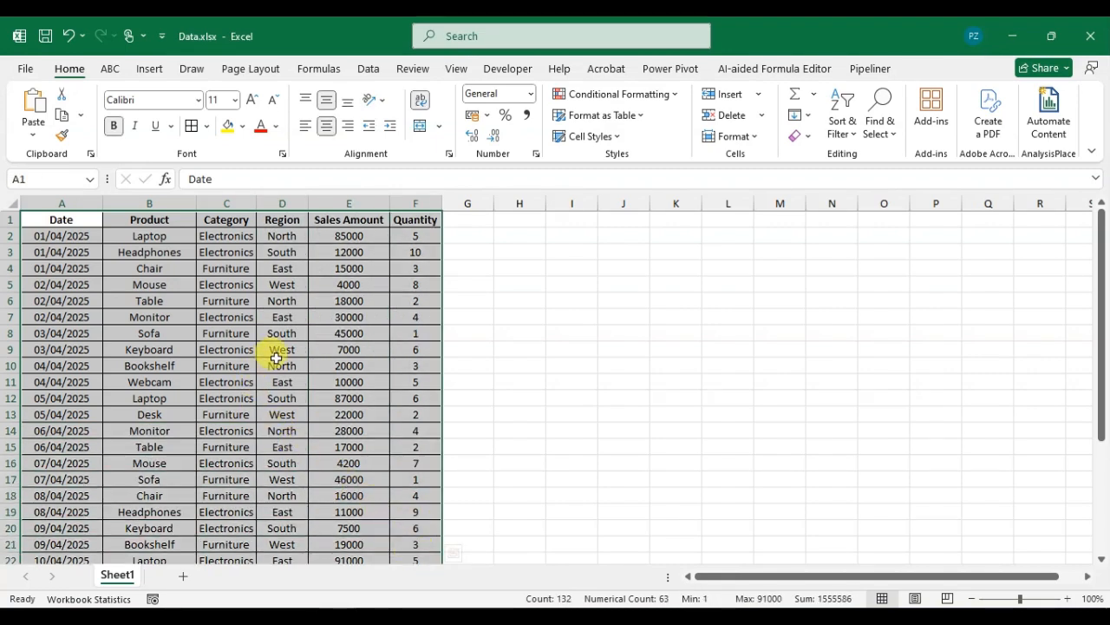
pyautogui.click(226, 327)
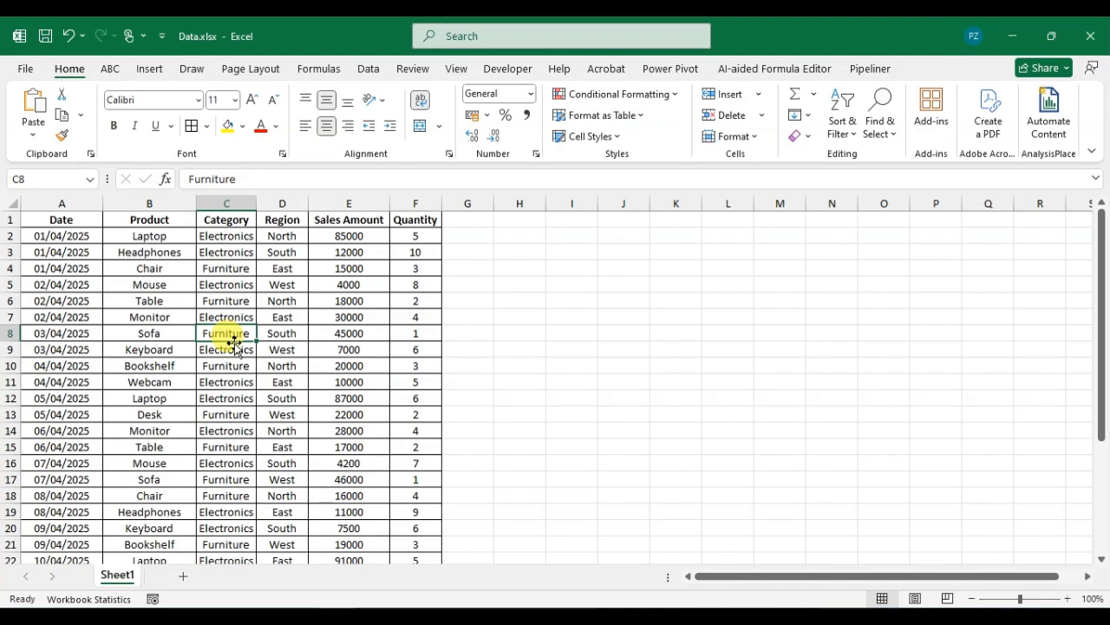
pyautogui.hotkey('ctrl', 'a')
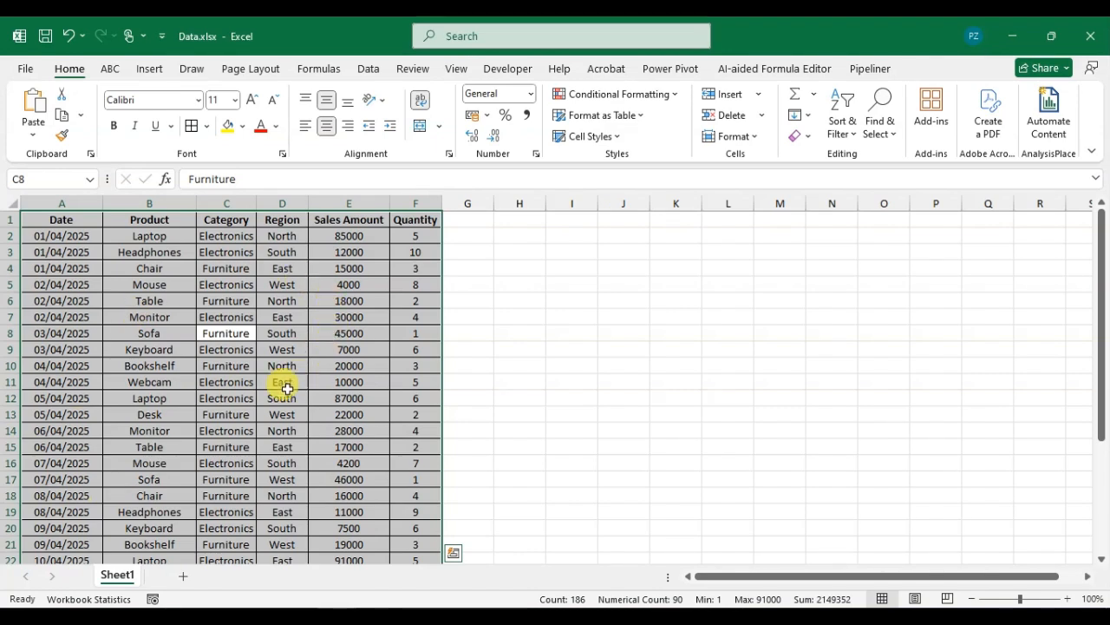
pyautogui.click(150, 72)
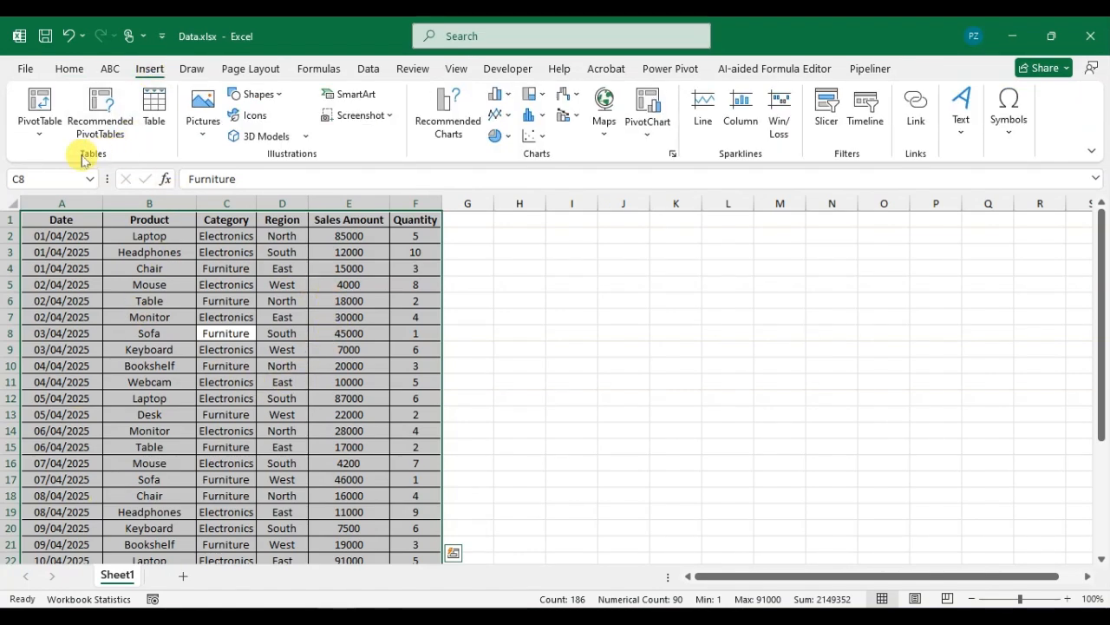
# Step: Create a PivotTable from Sheet1!$A$1:$F$31 on a new worksheet, Sheet4
pyautogui.click(38, 137)
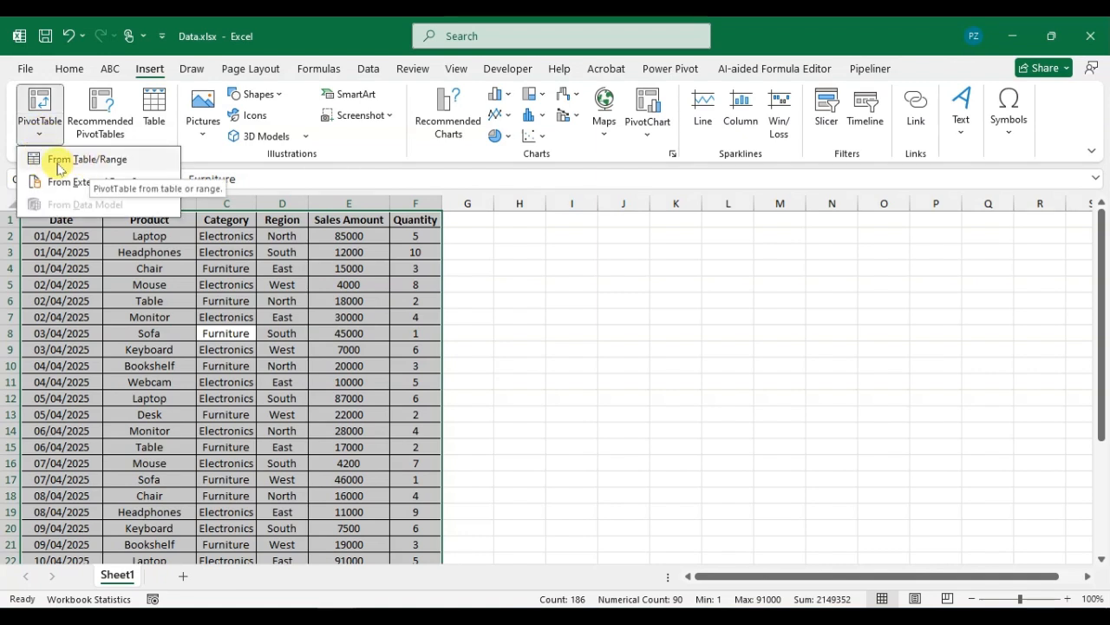
pyautogui.click(110, 160)
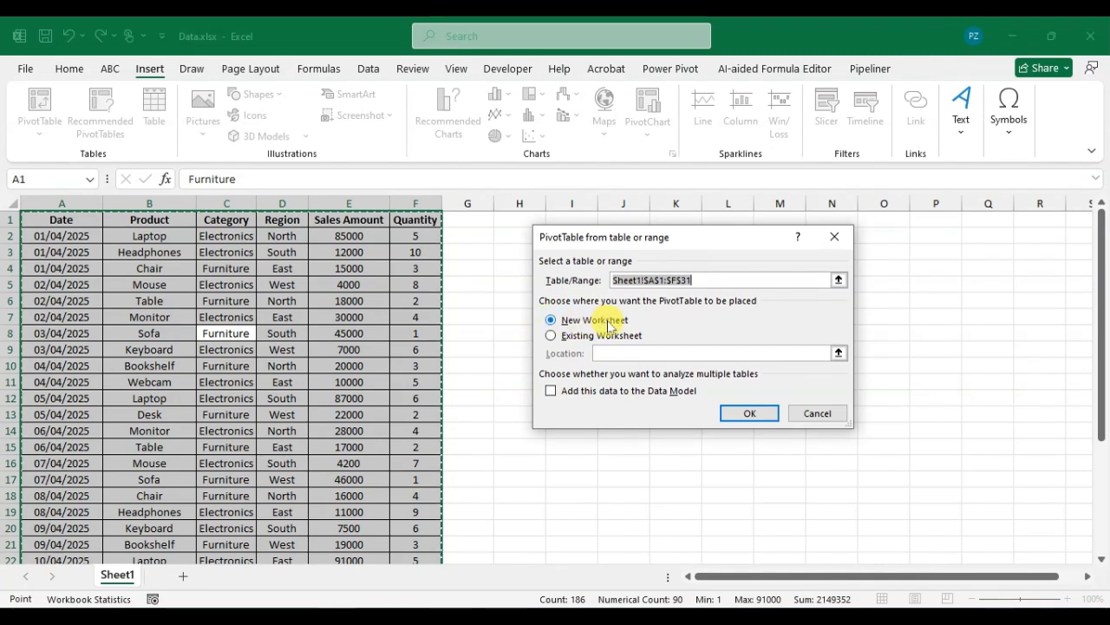
pyautogui.click(763, 414)
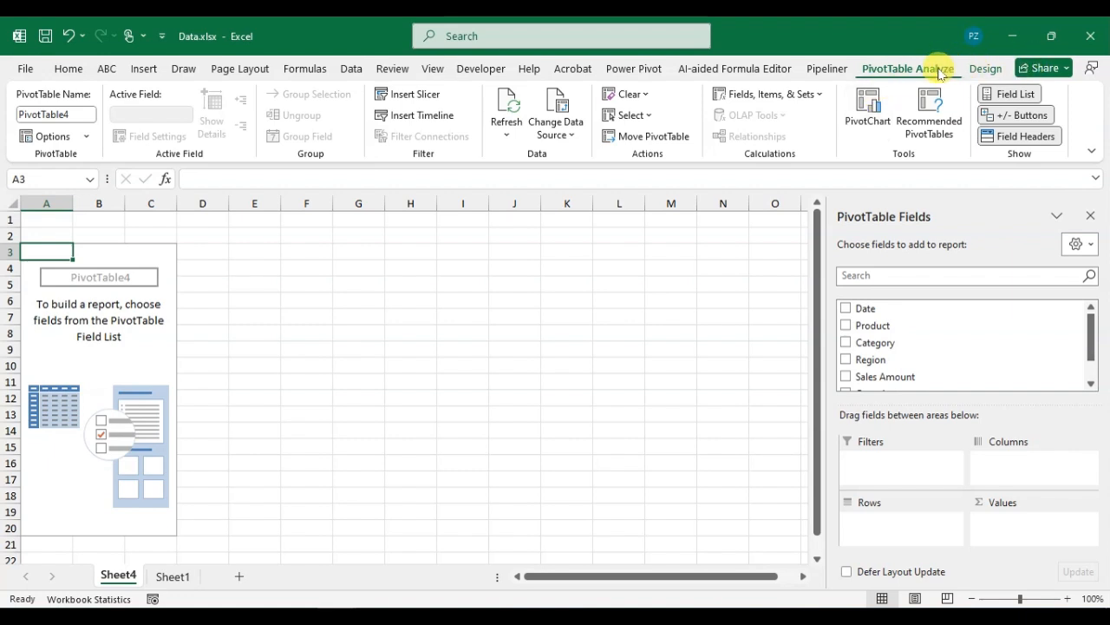
pyautogui.click(985, 70)
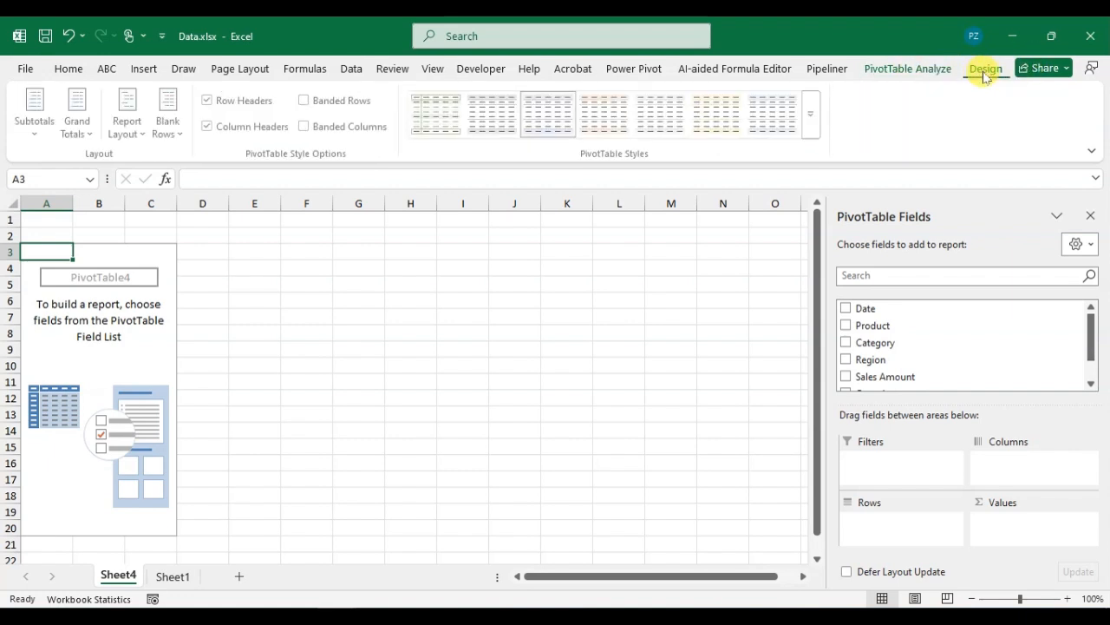
pyautogui.click(937, 75)
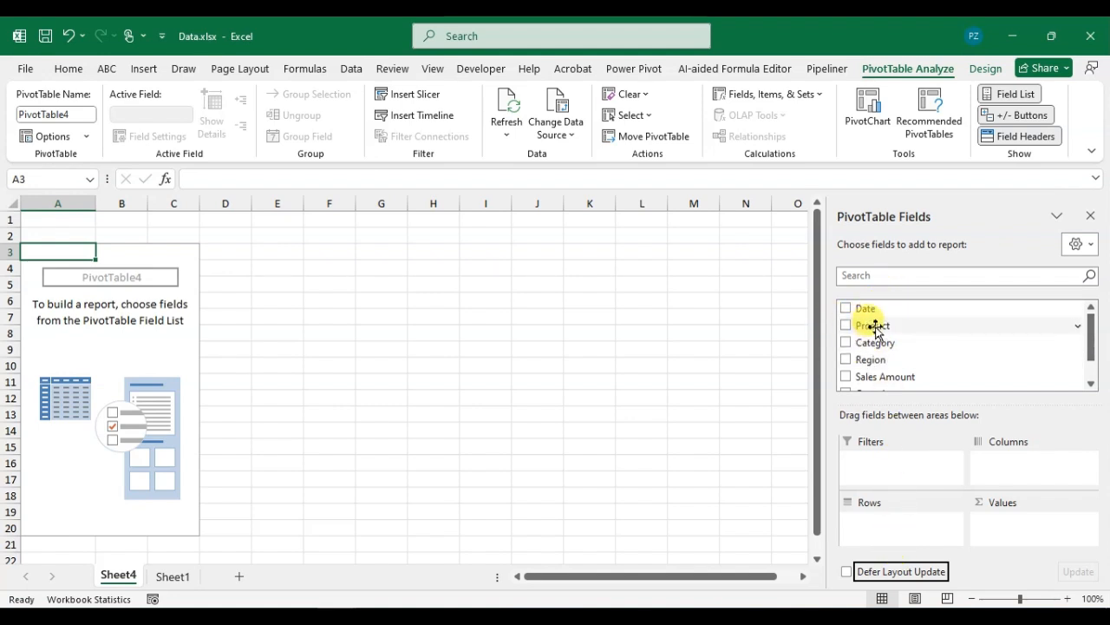
# Step: Put Product then Category in Rows, and sum Sales Amount and Quantity in Values
pyautogui.moveTo(871, 328); pyautogui.dragTo(902, 533)
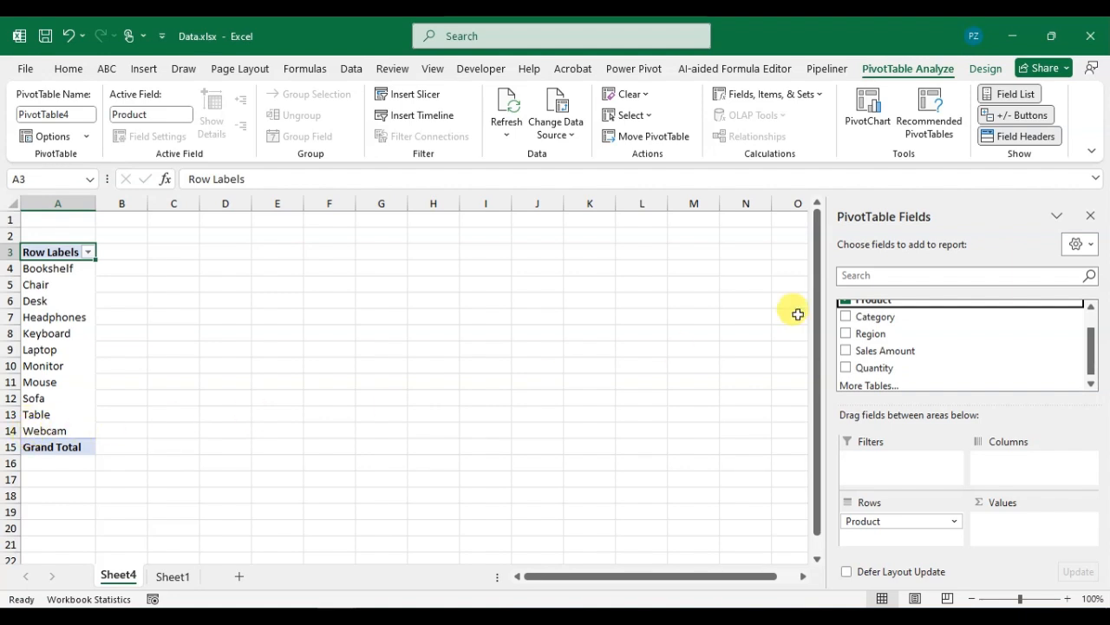
pyautogui.moveTo(872, 319); pyautogui.dragTo(909, 522)
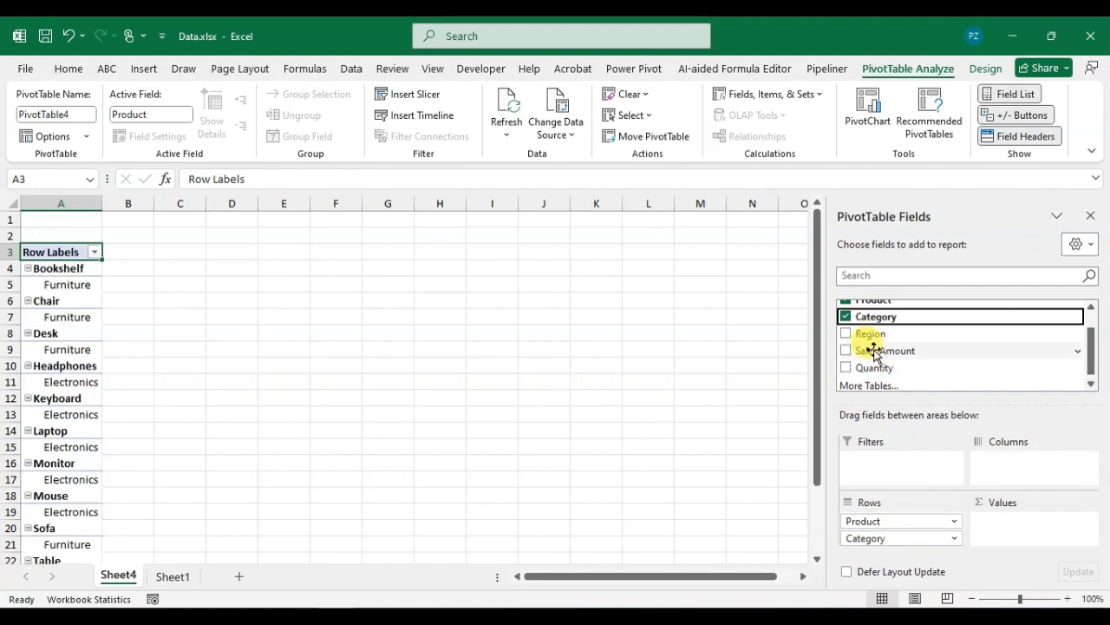
pyautogui.moveTo(875, 352); pyautogui.dragTo(1013, 526)
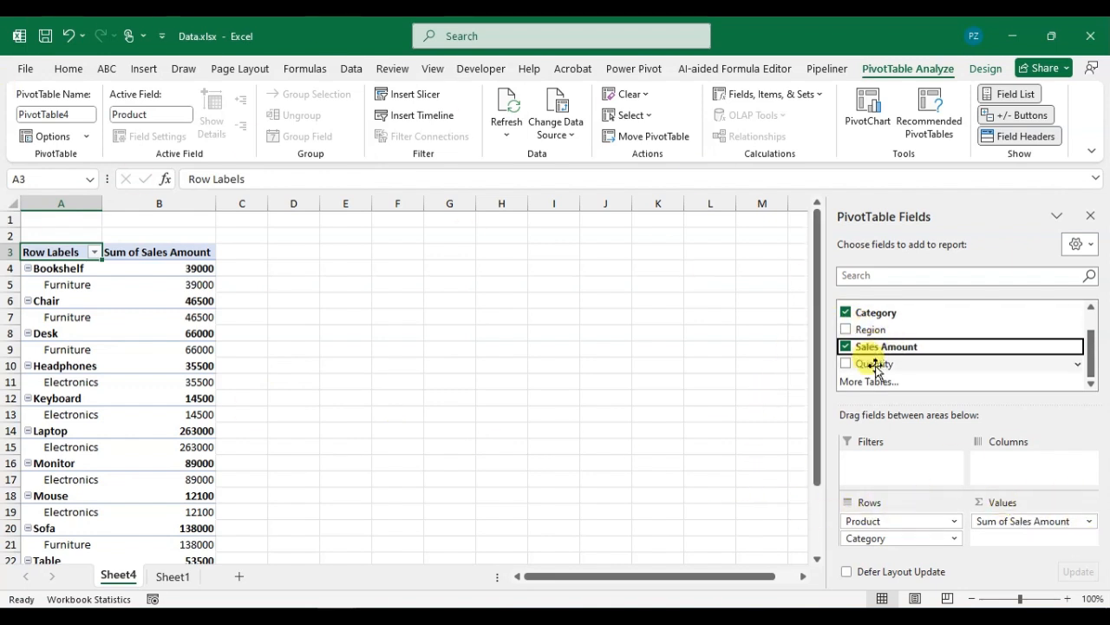
pyautogui.moveTo(876, 366); pyautogui.dragTo(1018, 539)
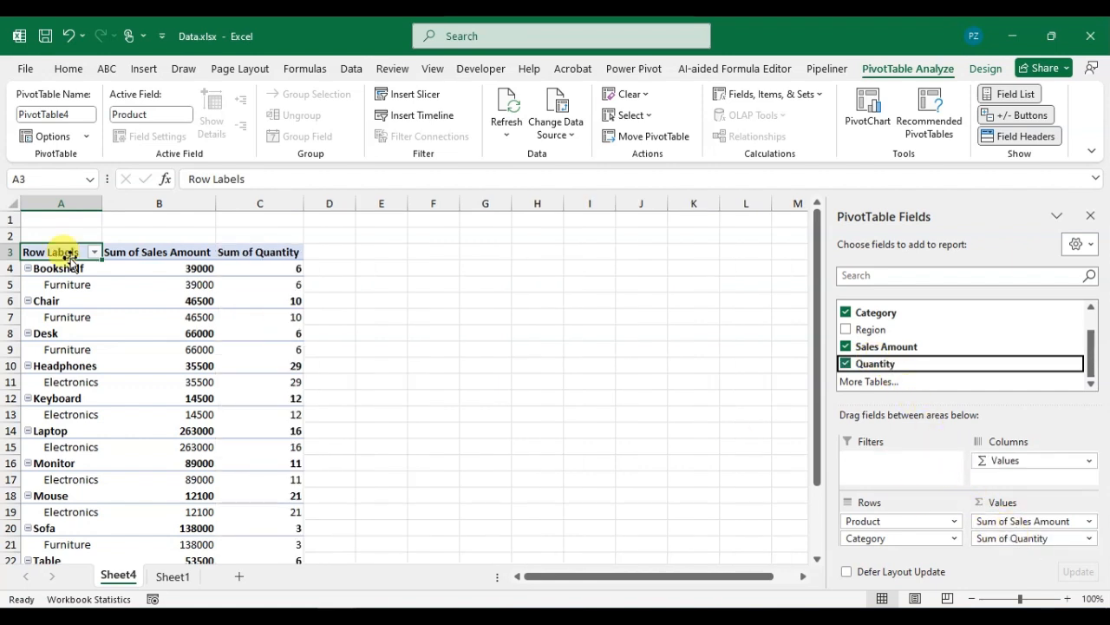
pyautogui.scroll(2, 865, 328)
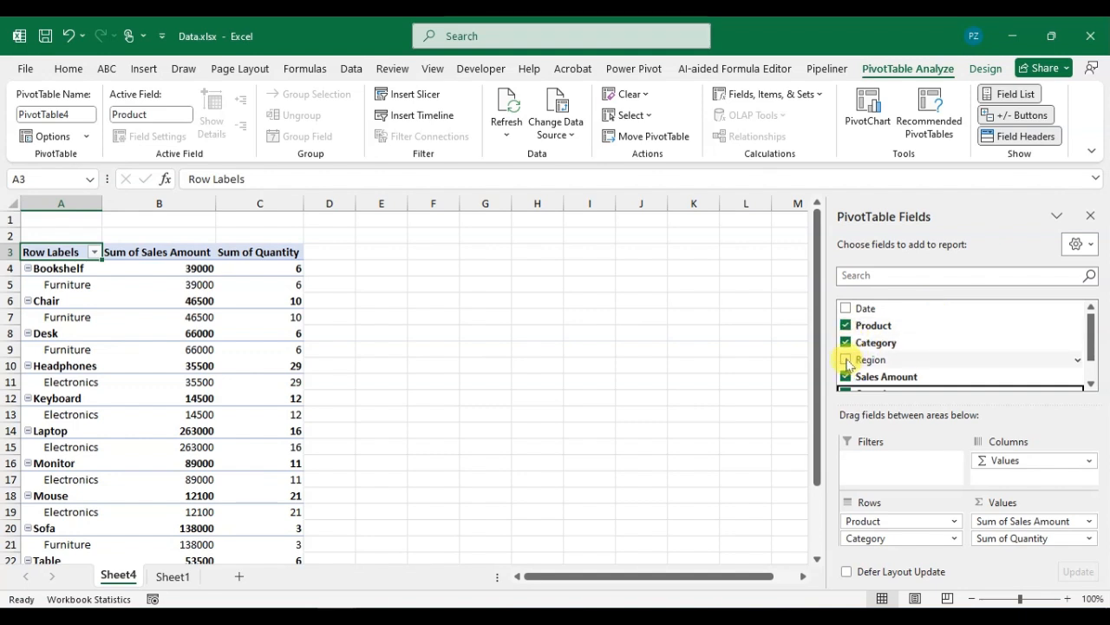
pyautogui.click(847, 361)
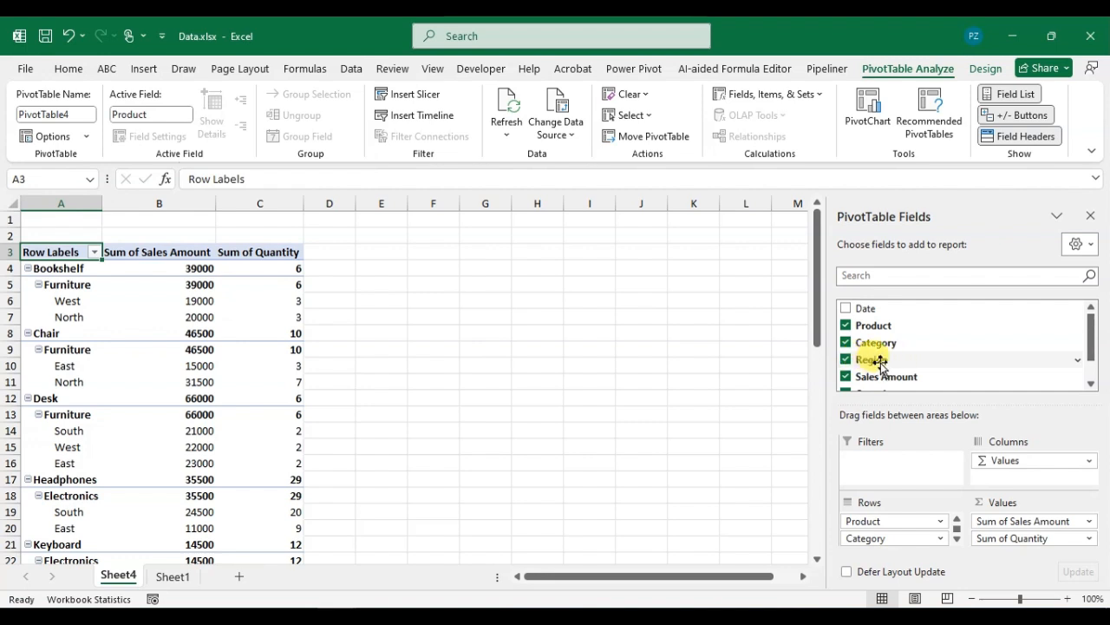
pyautogui.scroll(-1, 899, 537)
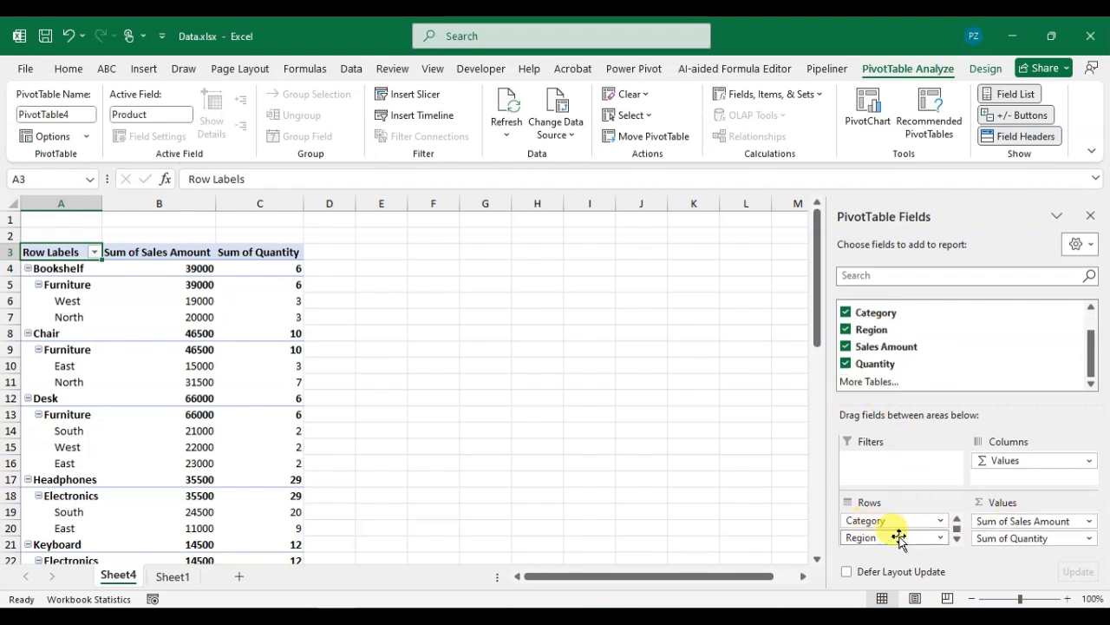
pyautogui.click(943, 538)
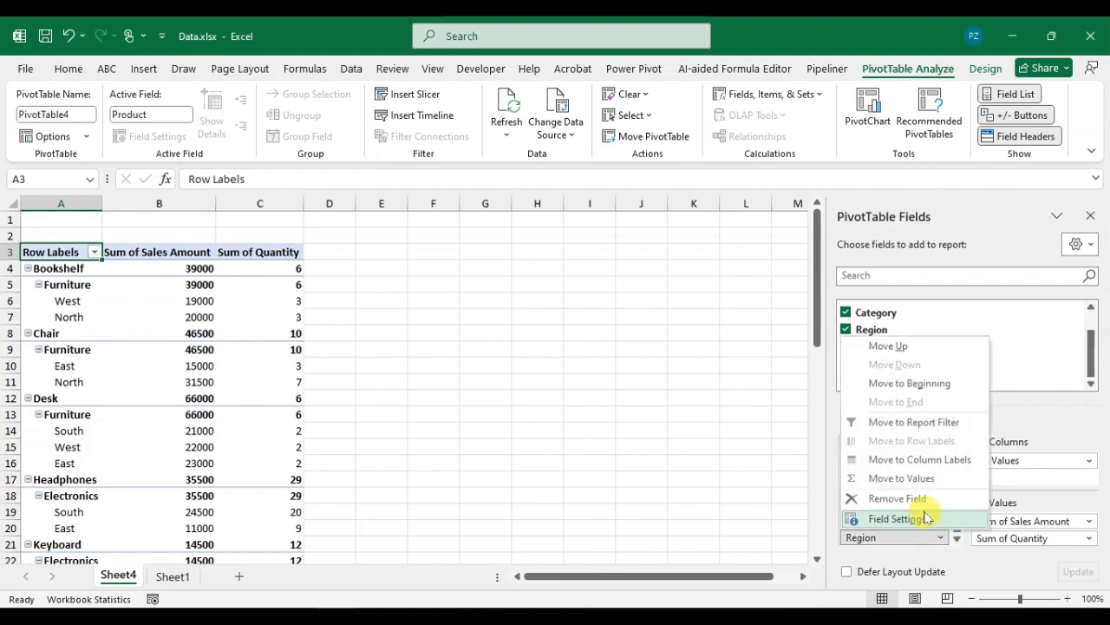
pyautogui.click(924, 501)
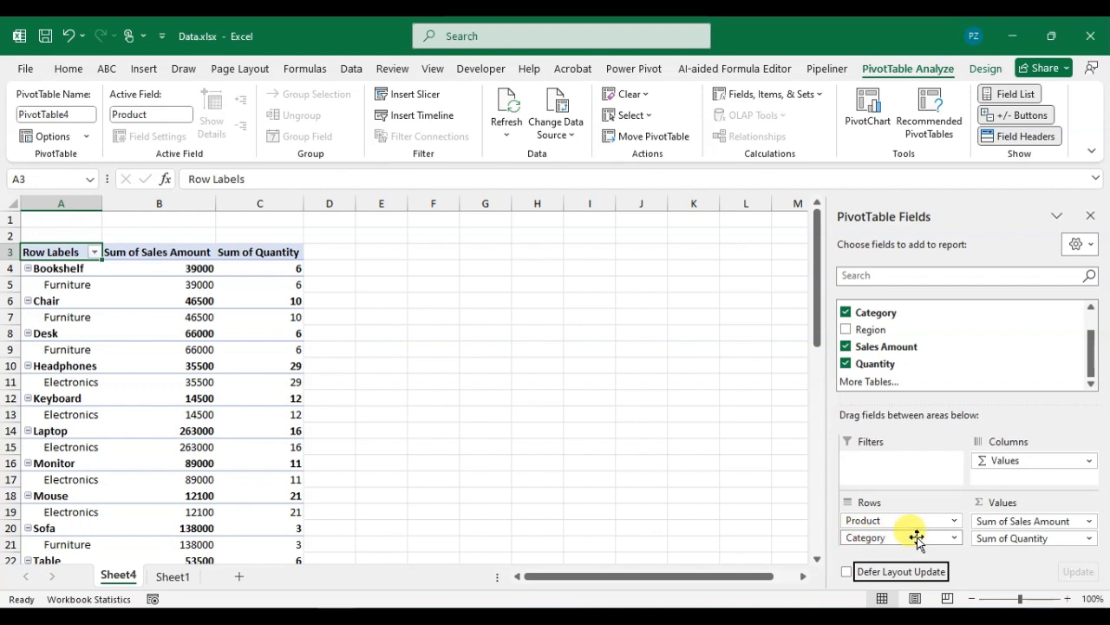
pyautogui.moveTo(904, 537); pyautogui.dragTo(900, 463)
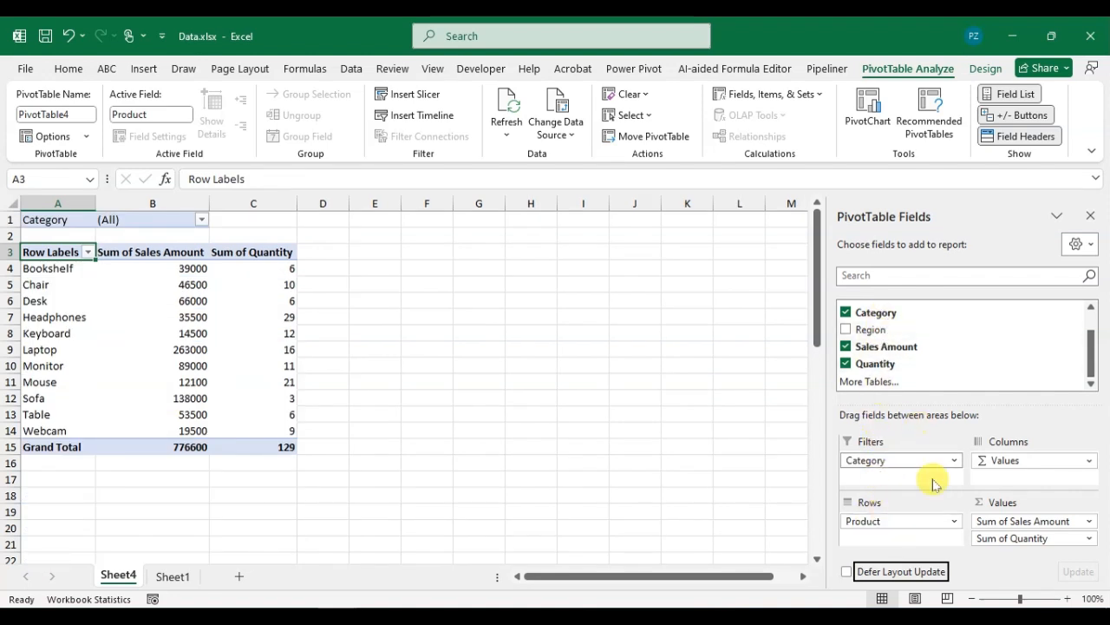
# Step: Bring up the placement options for the Date field in the field list
pyautogui.scroll(2, 869, 329)
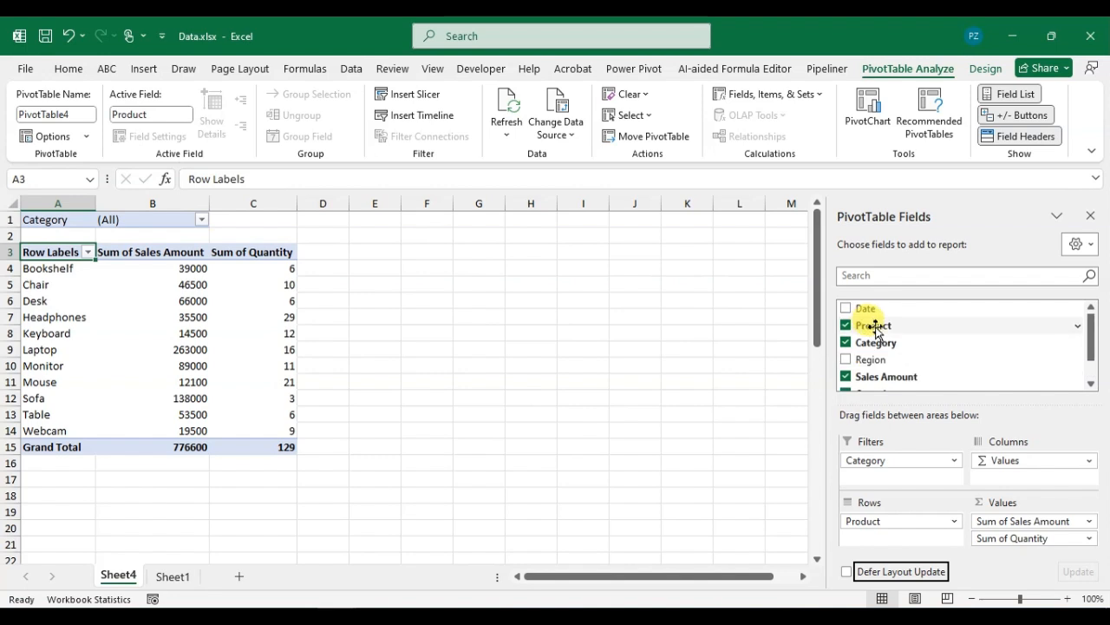
pyautogui.rightClick(865, 308)
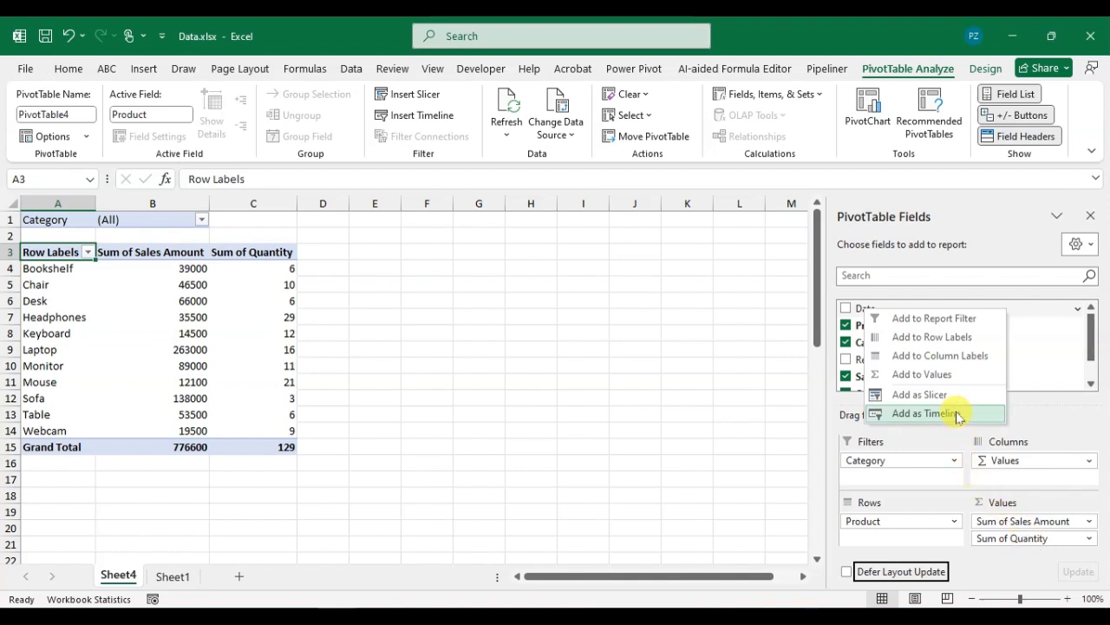
# Step: Add Date as a report filter and move it above Category
pyautogui.click(954, 323)
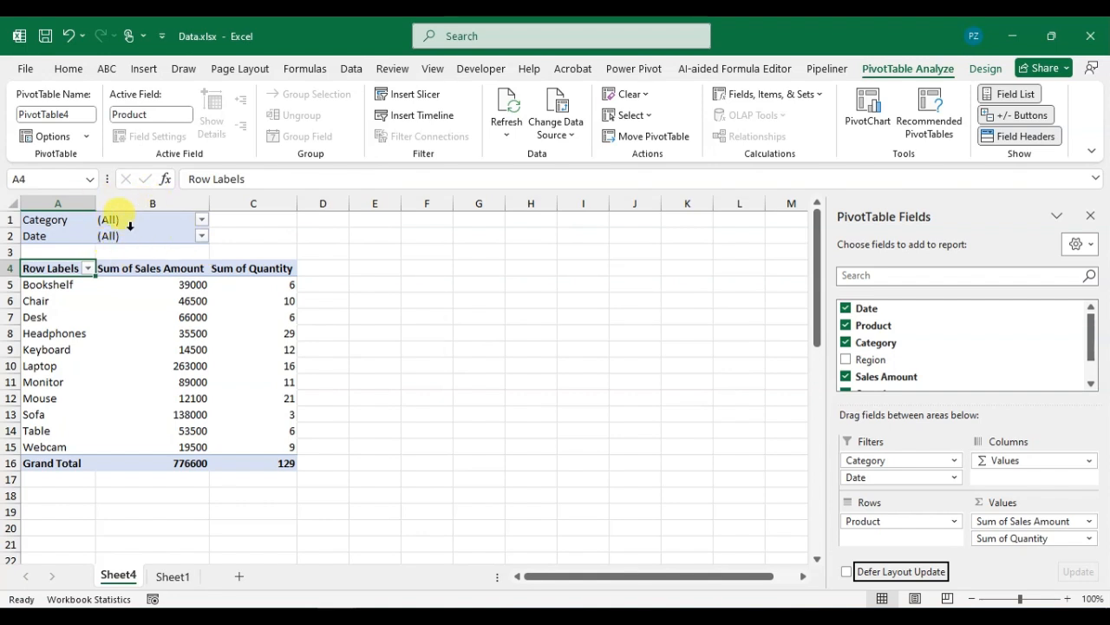
pyautogui.click(954, 479)
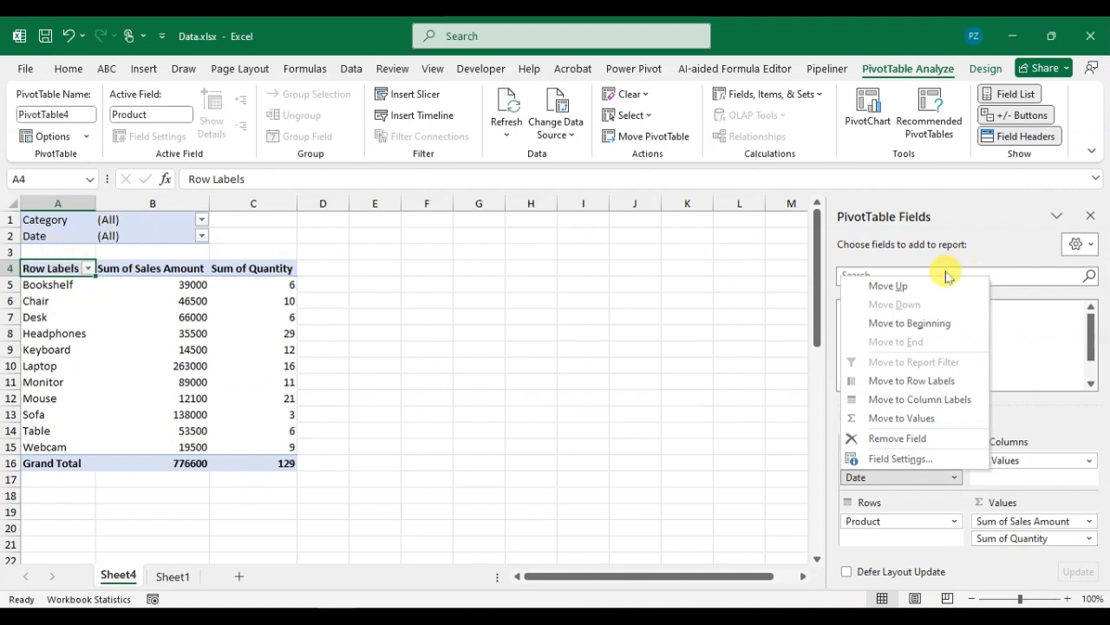
pyautogui.click(889, 286)
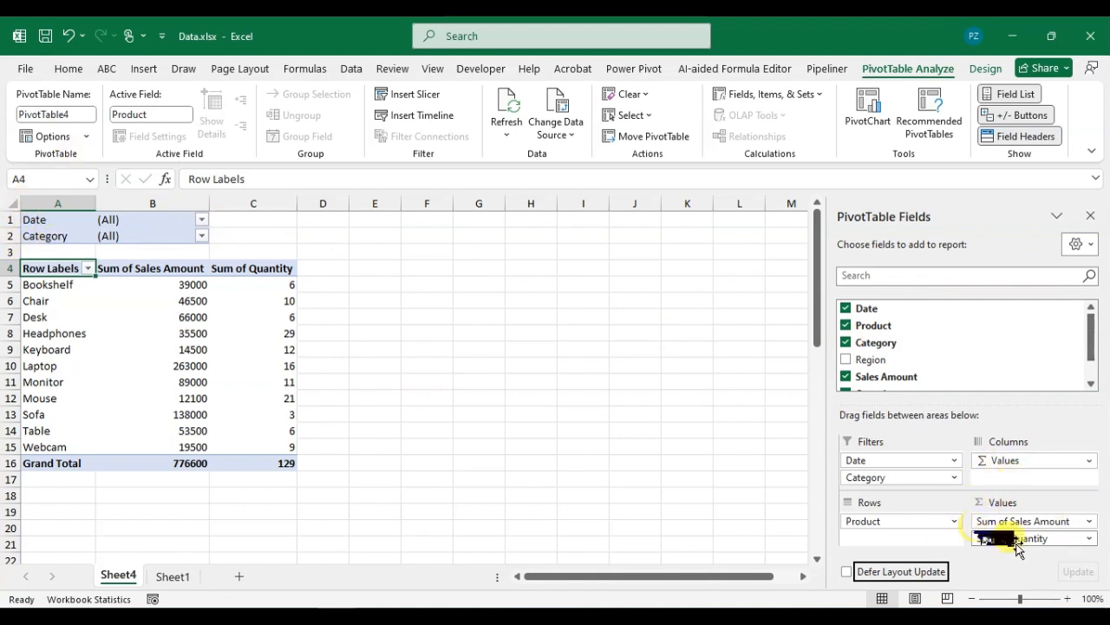
# Step: Move Sum of Quantity to Column Labels, spreading Quantity values 1–10 across columns
pyautogui.click(1092, 539)
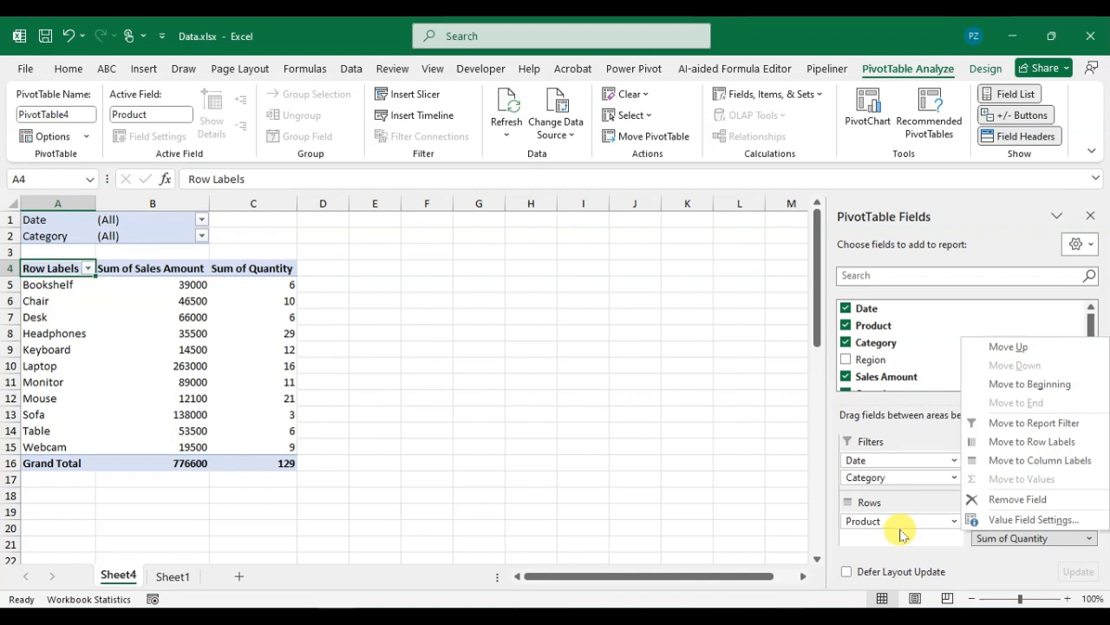
pyautogui.click(1004, 469)
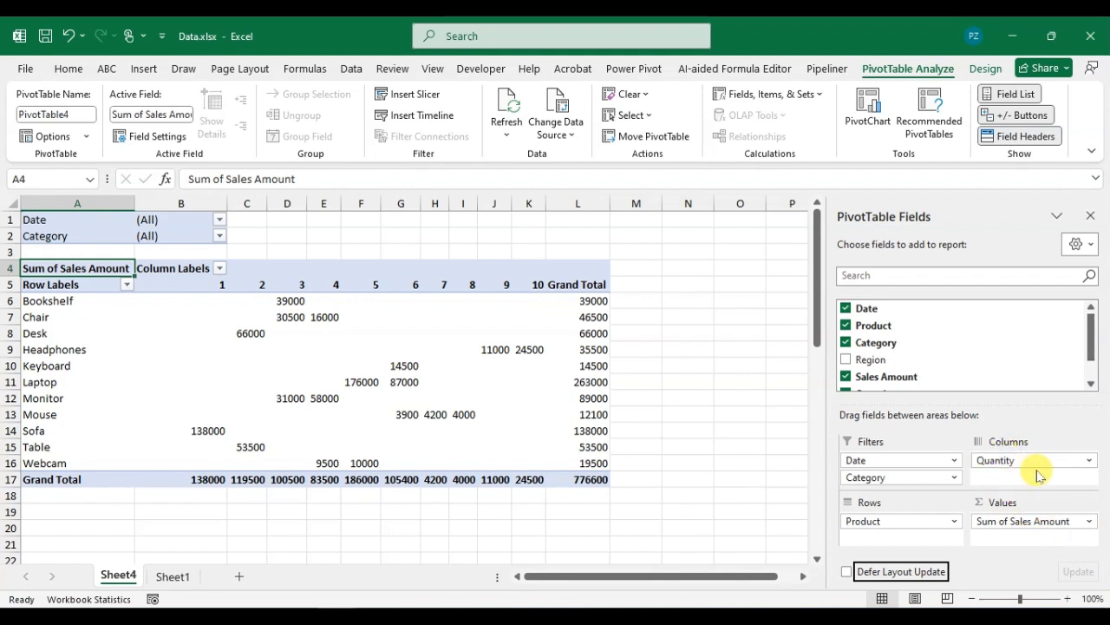
pyautogui.click(1090, 461)
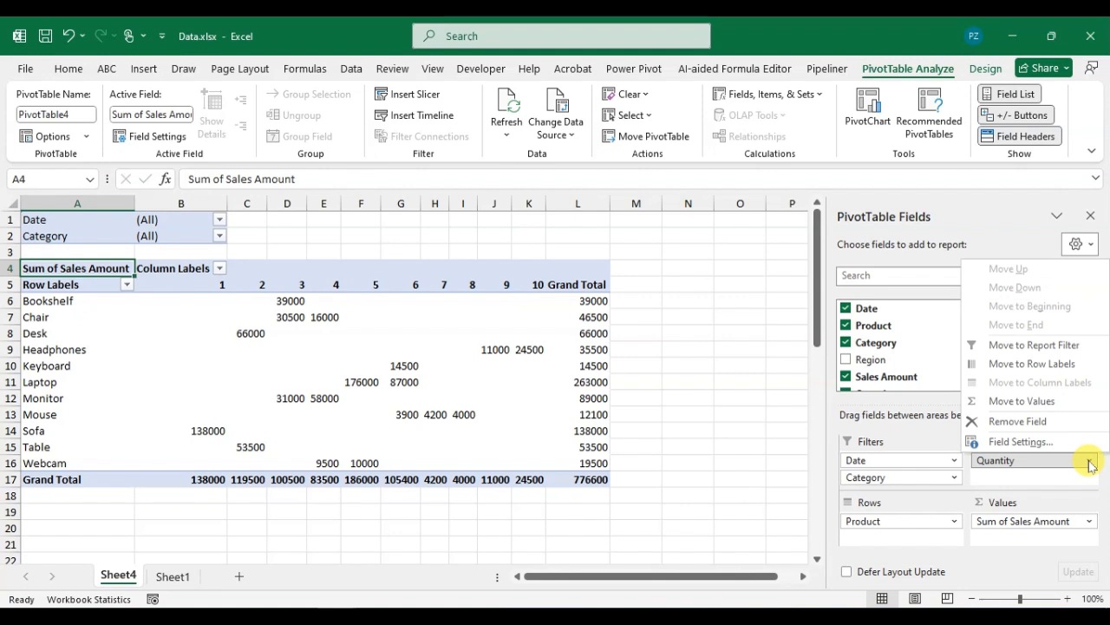
# Step: Return Quantity to Values so Sum of Quantity sits beside Sum of Sales Amount
pyautogui.click(1041, 402)
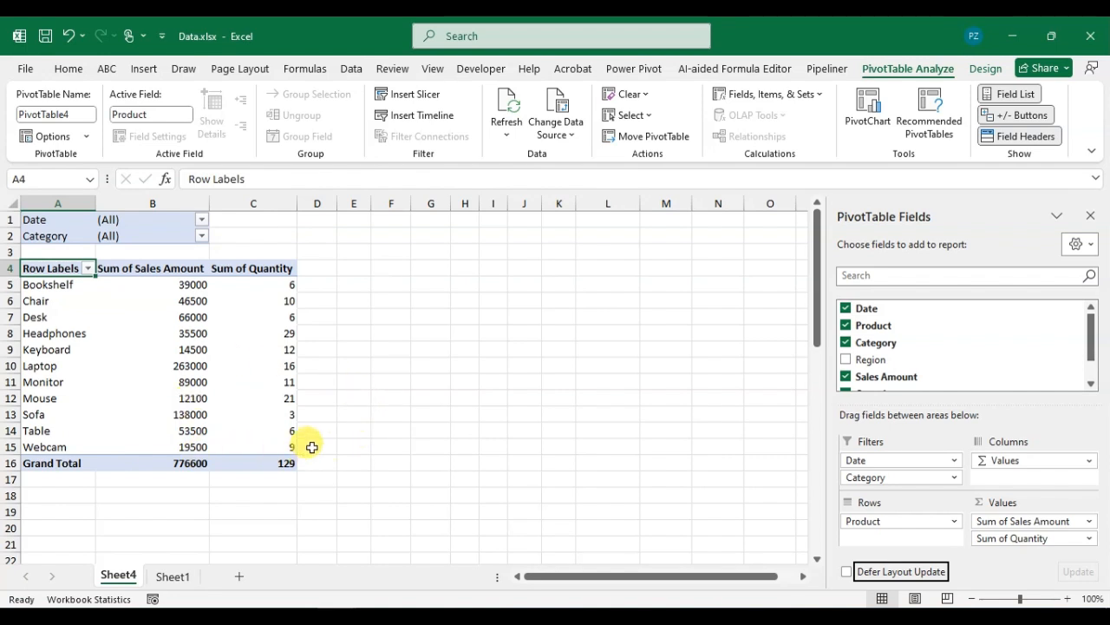
pyautogui.click(1060, 216)
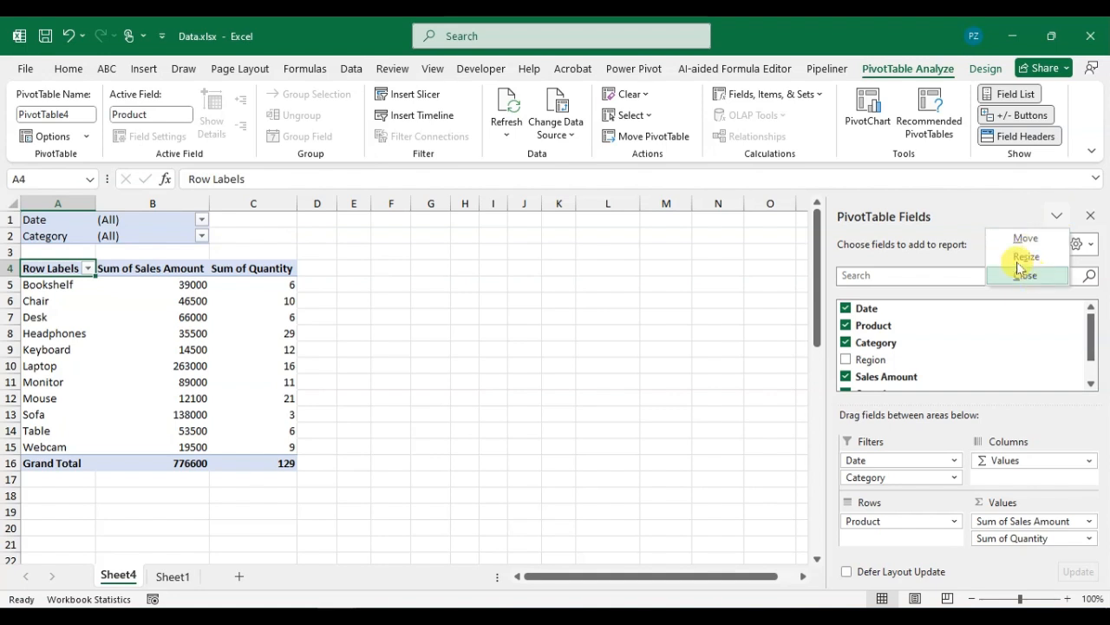
pyautogui.click(1022, 274)
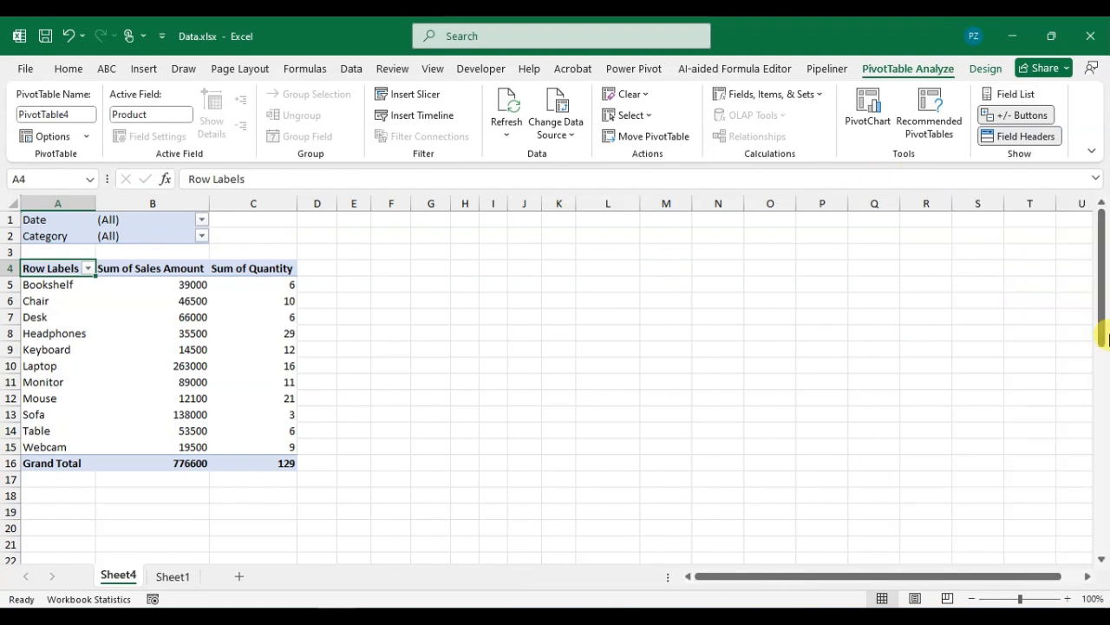
pyautogui.click(251, 331)
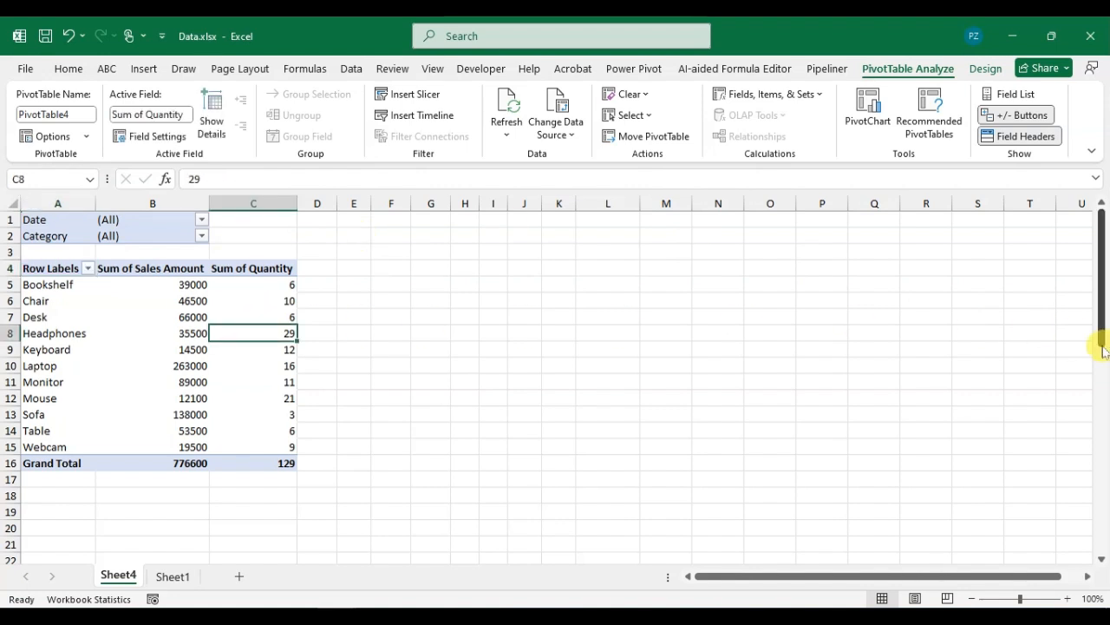
pyautogui.click(122, 333)
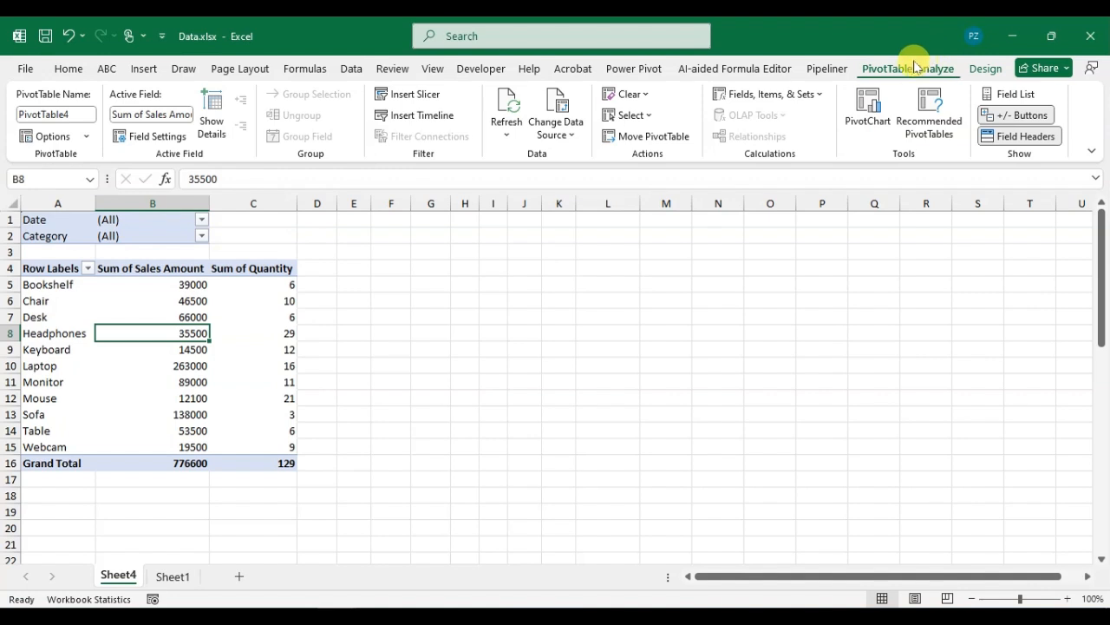
pyautogui.click(1015, 94)
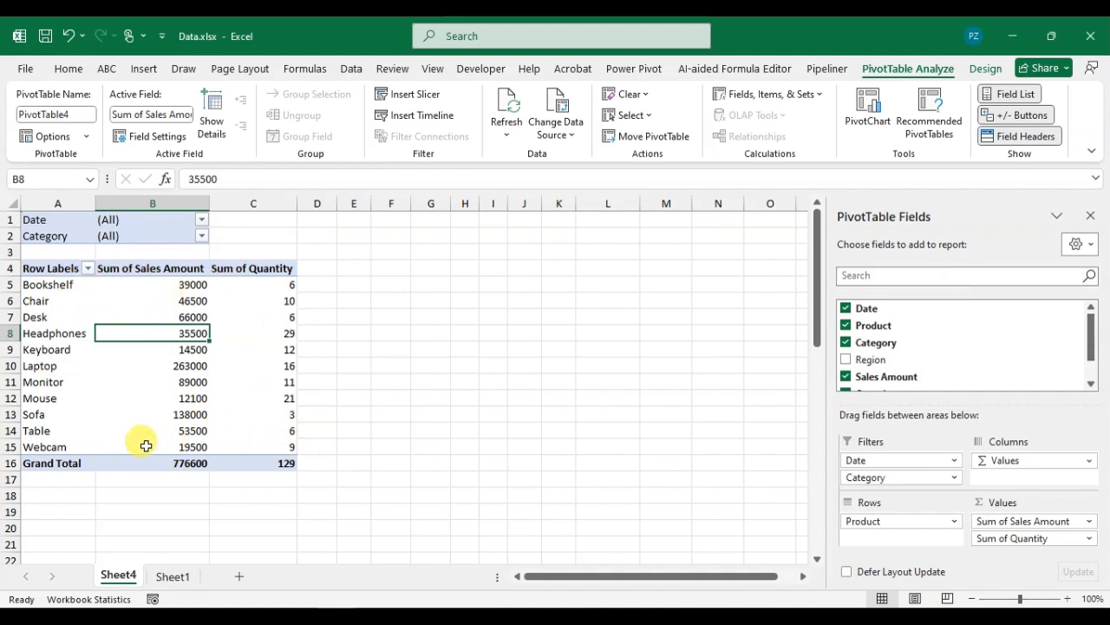
pyautogui.click(139, 369)
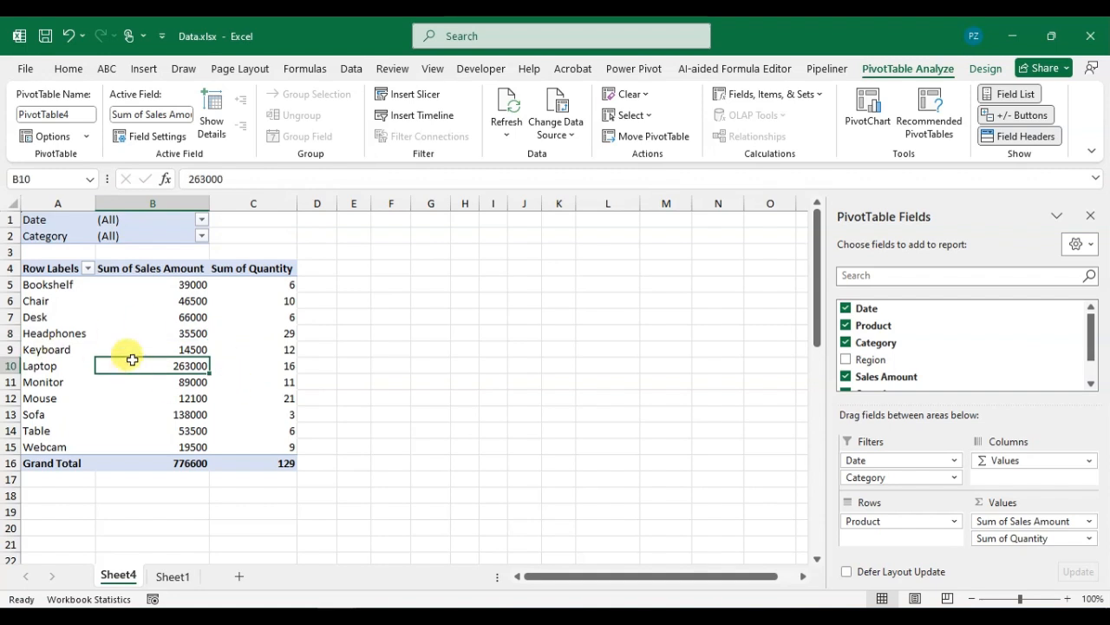
# Step: Apply Light Orange Pivot Style Medium 17 to PivotTable4
pyautogui.click(985, 69)
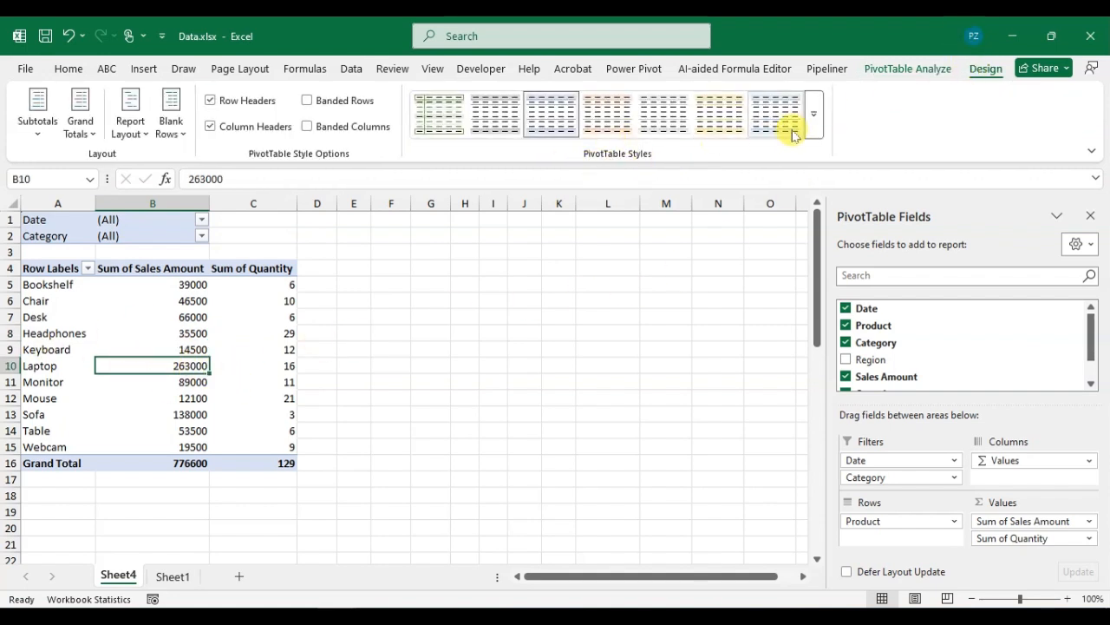
pyautogui.click(815, 112)
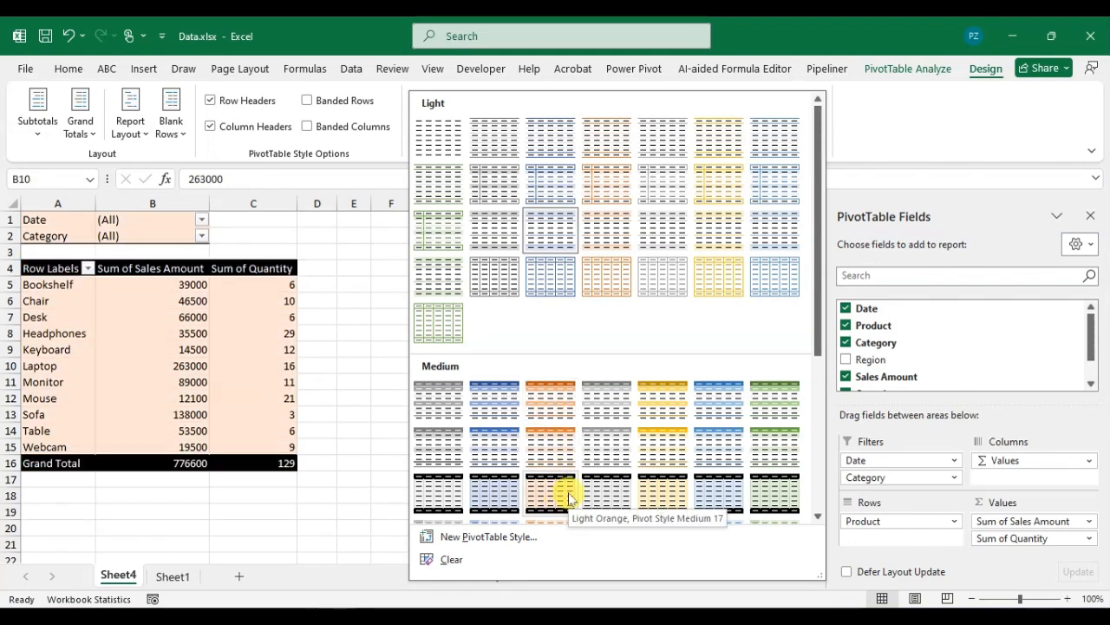
pyautogui.click(568, 492)
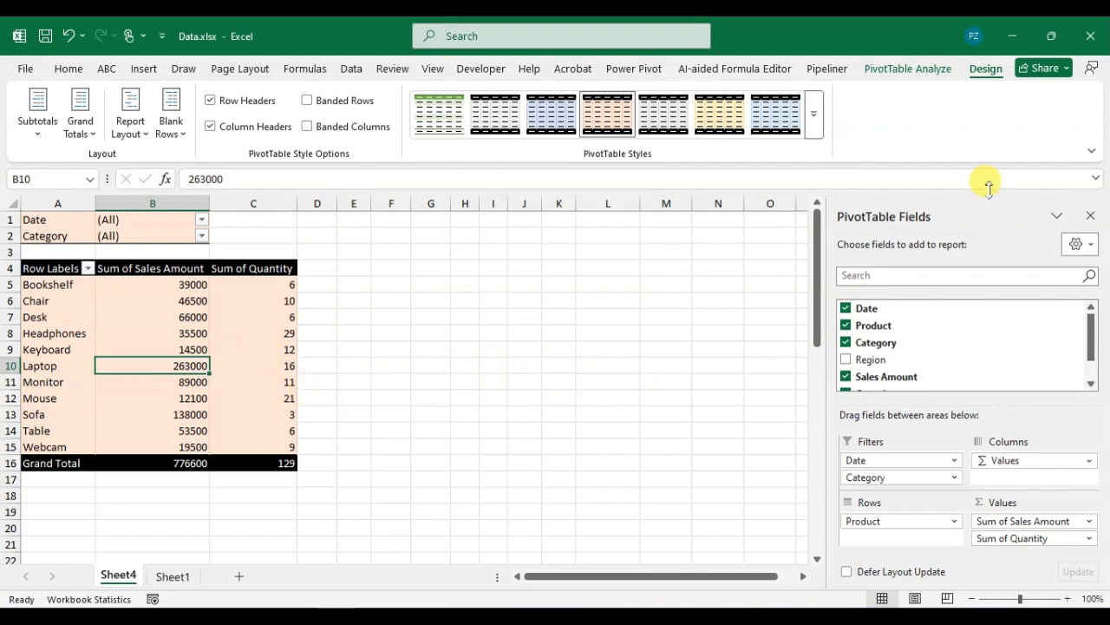
pyautogui.click(930, 75)
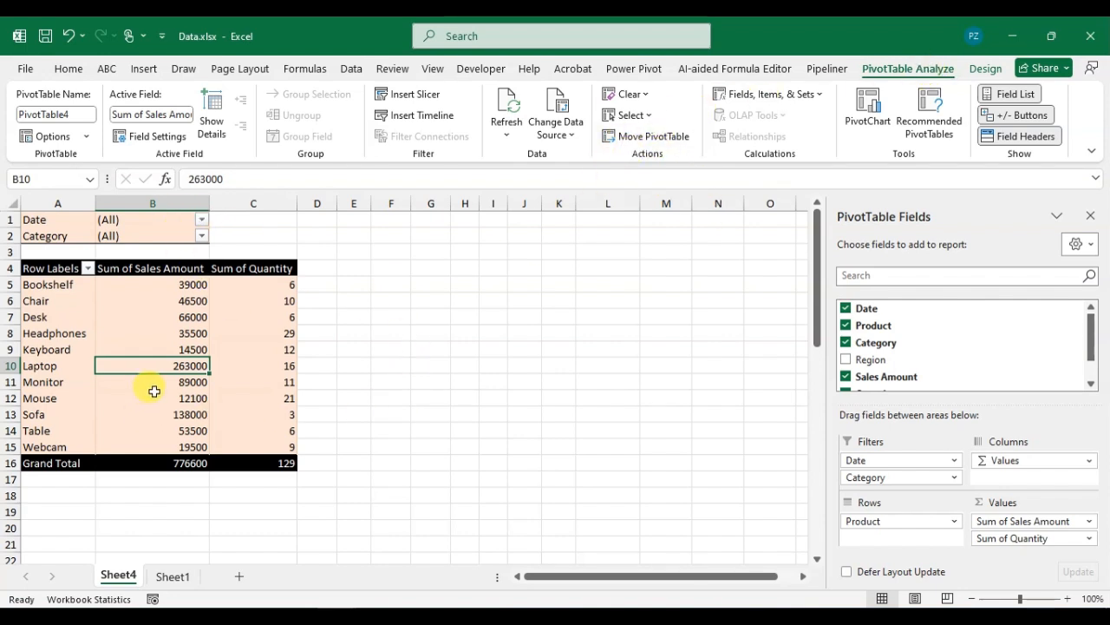
# Step: Move the PivotTable to Sheet4!$I$5
pyautogui.click(659, 140)
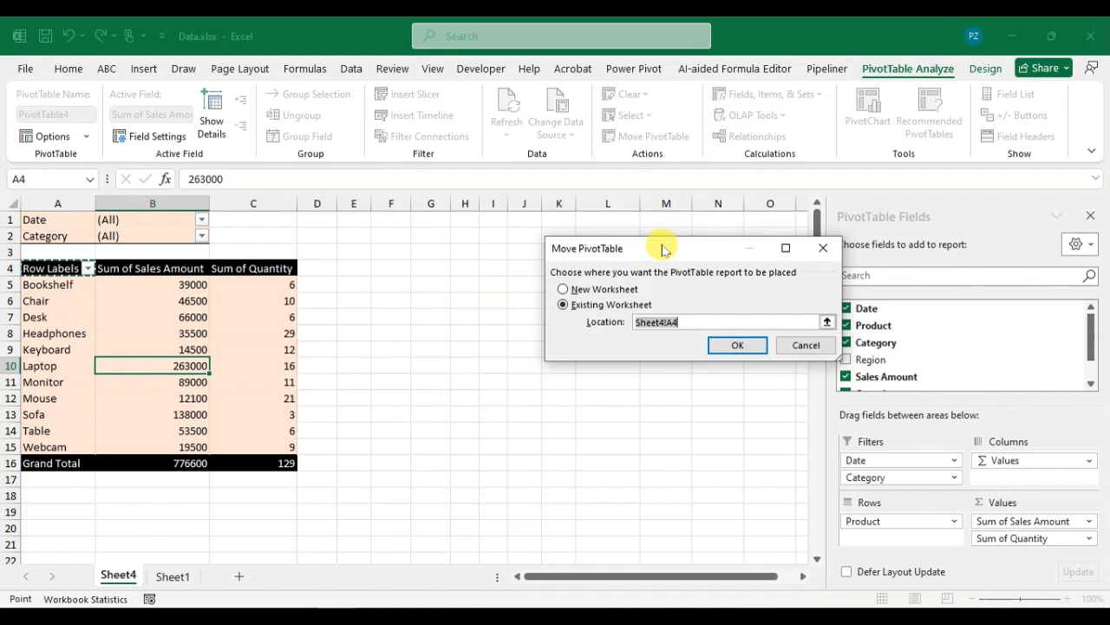
pyautogui.moveTo(661, 250); pyautogui.dragTo(746, 233)
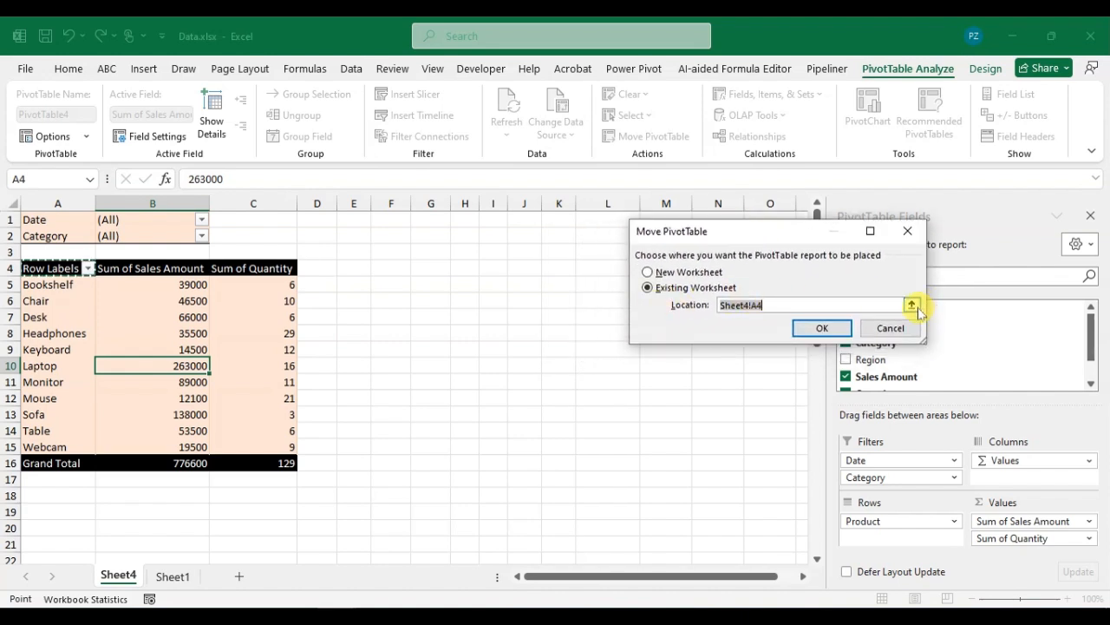
pyautogui.click(912, 306)
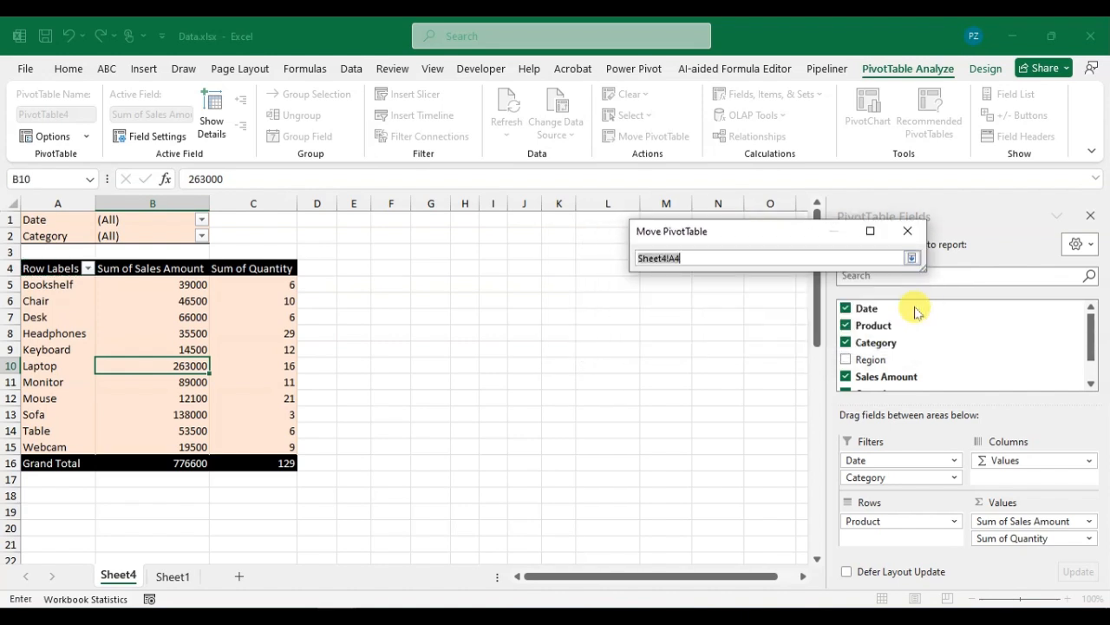
pyautogui.click(489, 280)
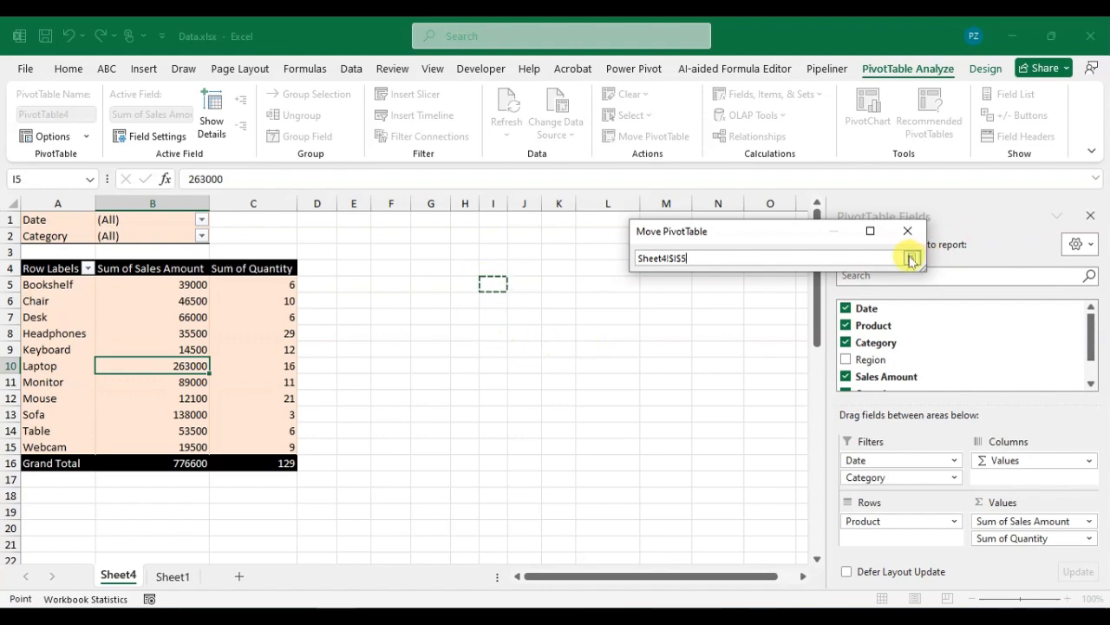
pyautogui.click(911, 259)
pyautogui.click(819, 327)
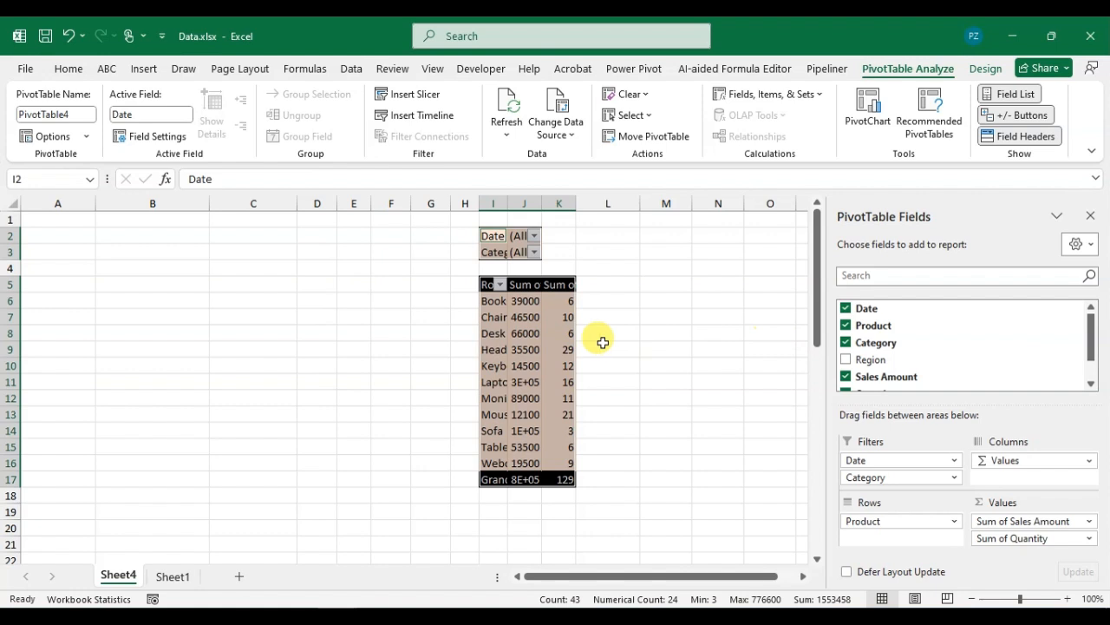
# Step: Autofit columns I, J and K and hide the PivotTable field list
pyautogui.doubleClick(505, 203)
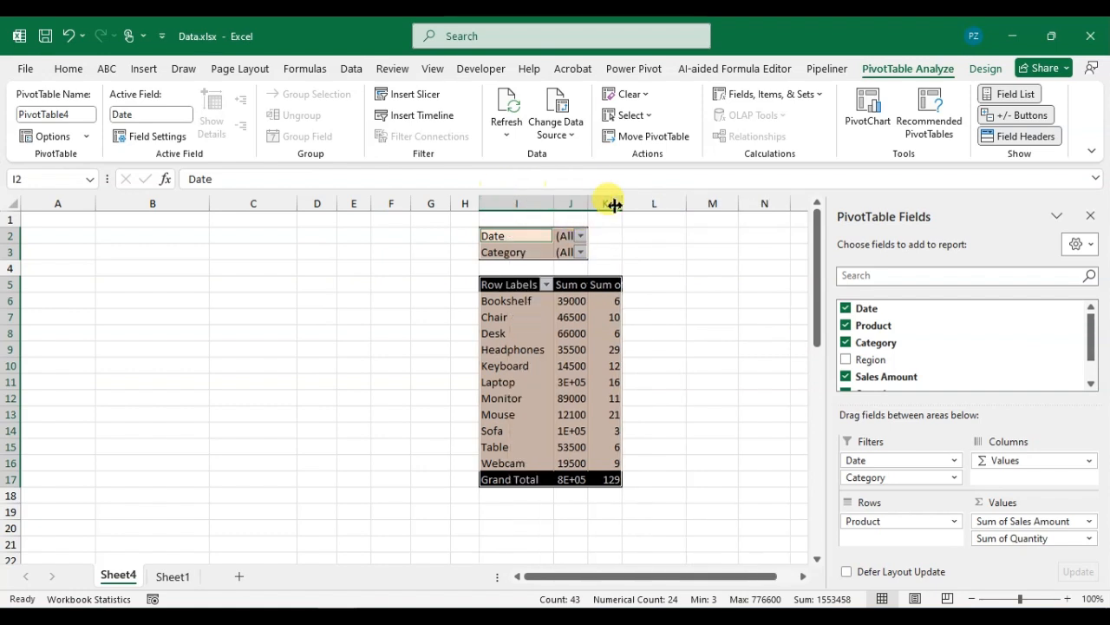
pyautogui.doubleClick(587, 202)
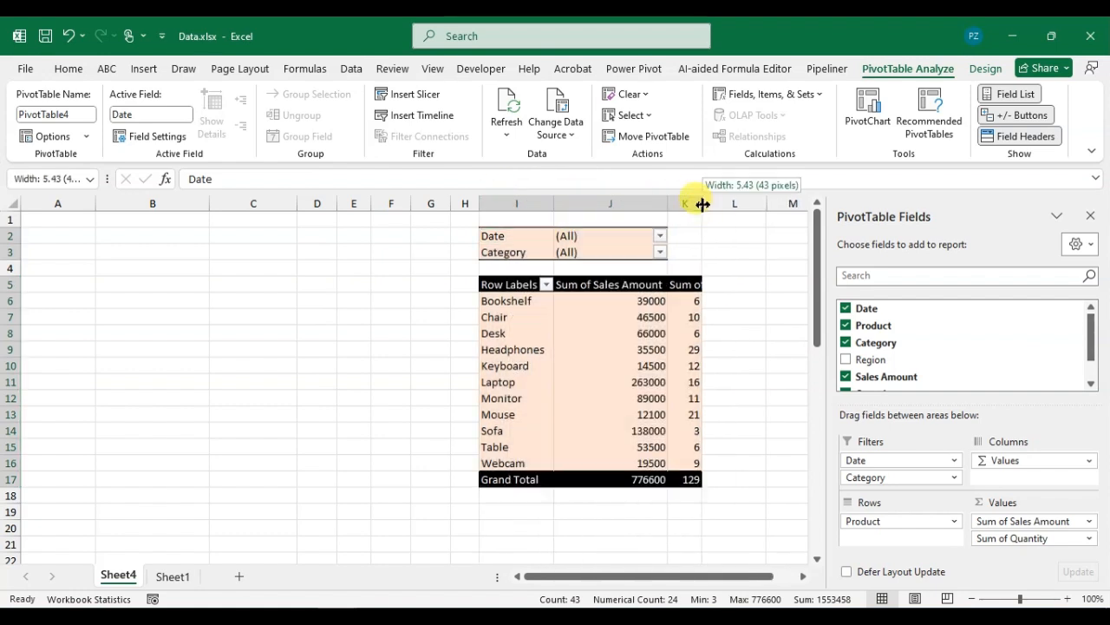
pyautogui.doubleClick(701, 203)
pyautogui.click(751, 333)
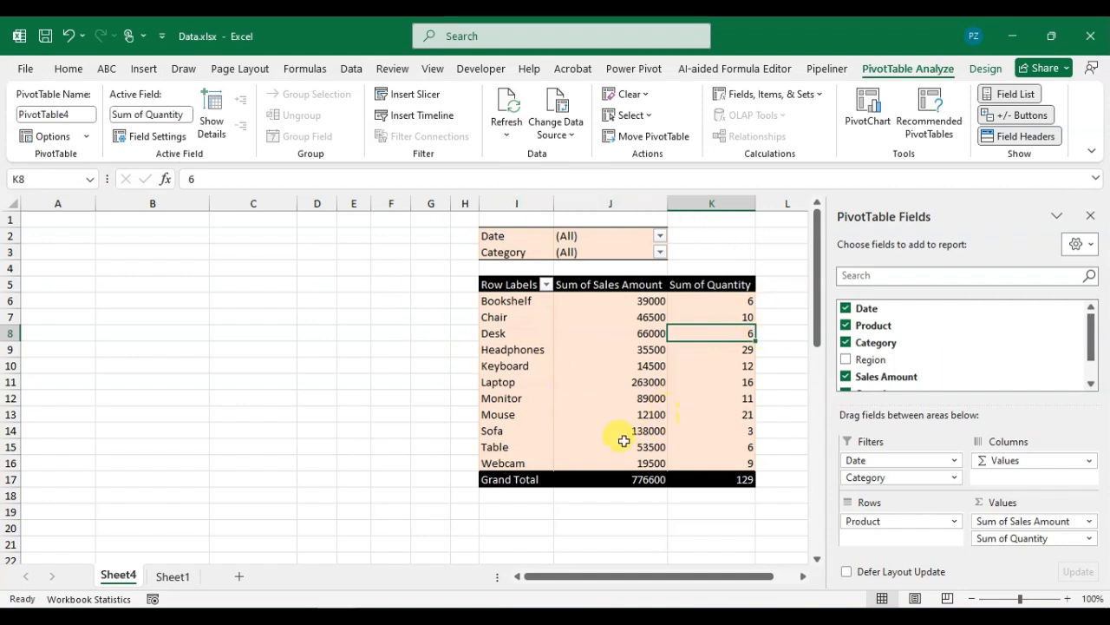
pyautogui.click(1091, 216)
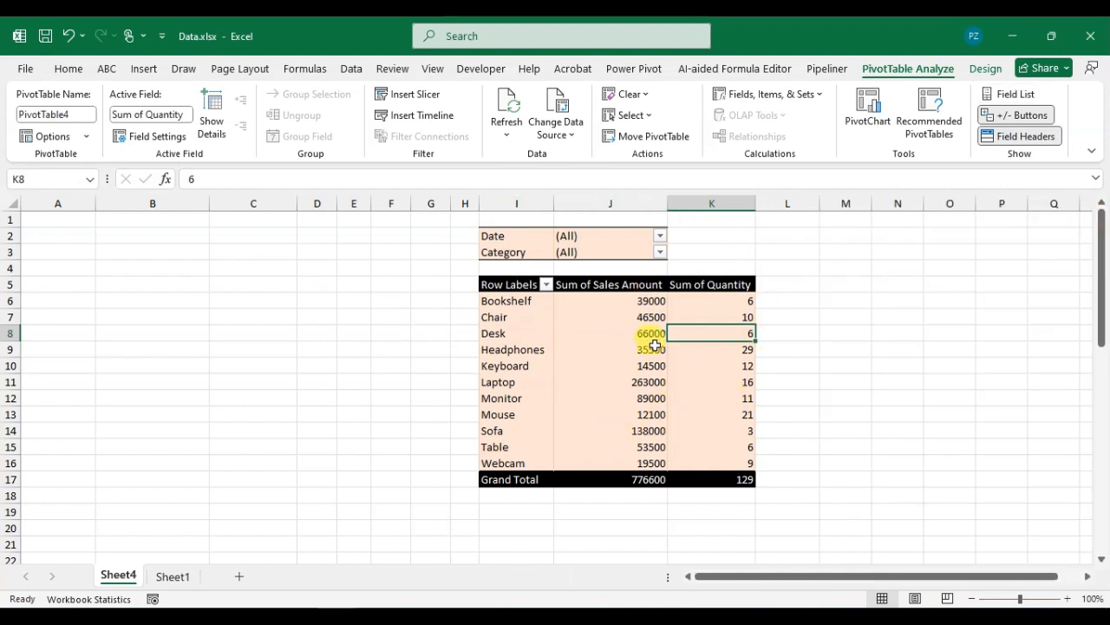
# Step: Drill into the Keyboard and Laptop quantity totals, creating detail sheets Detail1 and Detail12
pyautogui.doubleClick(742, 361)
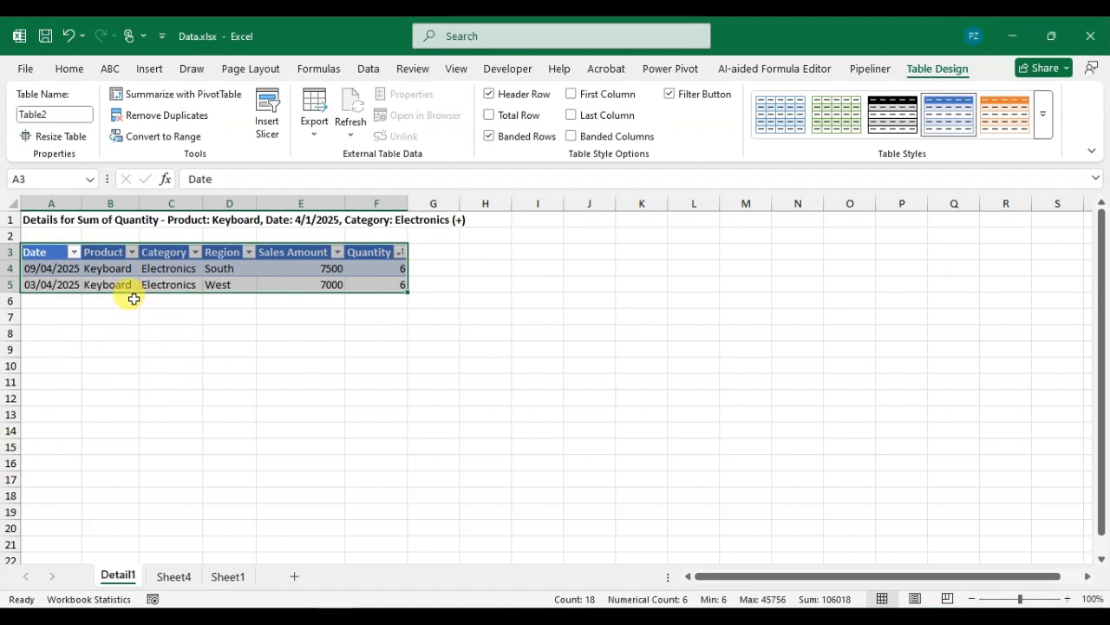
pyautogui.click(174, 577)
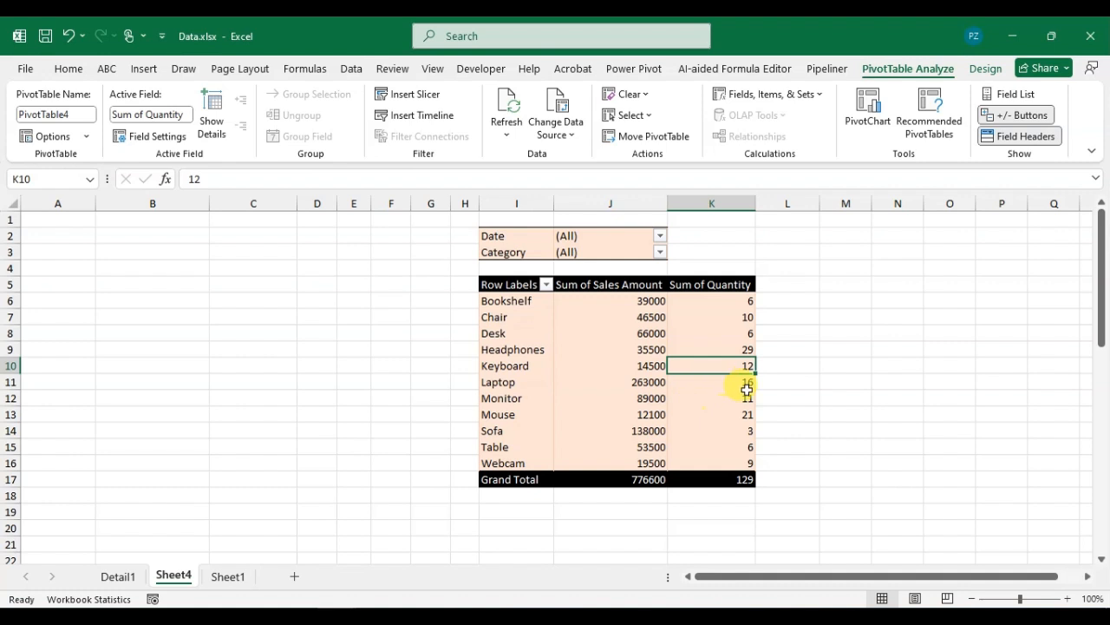
pyautogui.doubleClick(747, 381)
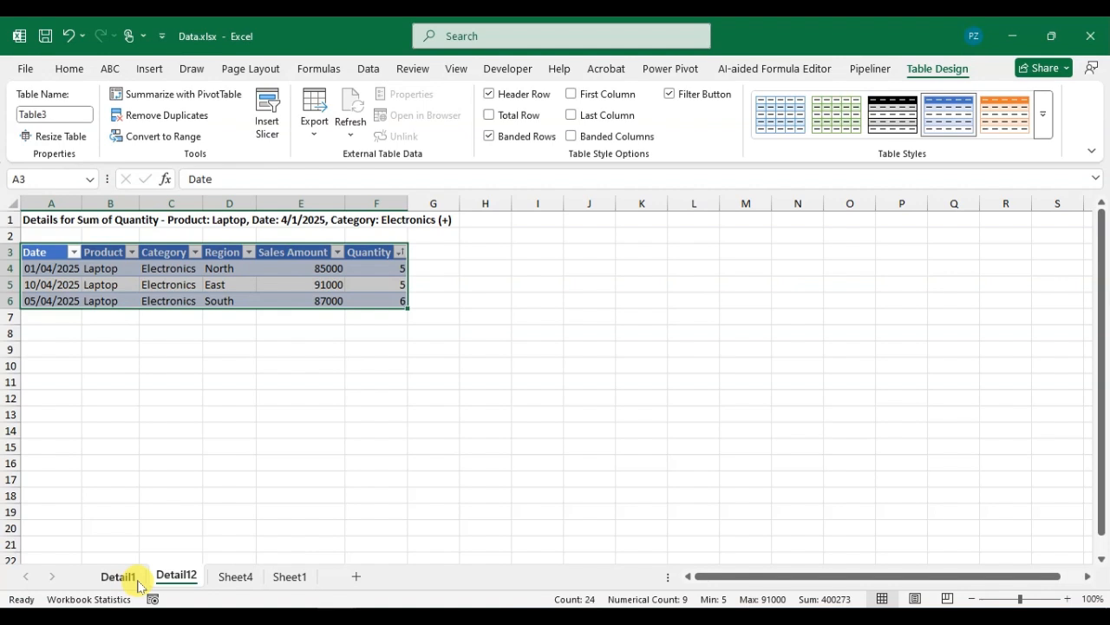
pyautogui.click(231, 576)
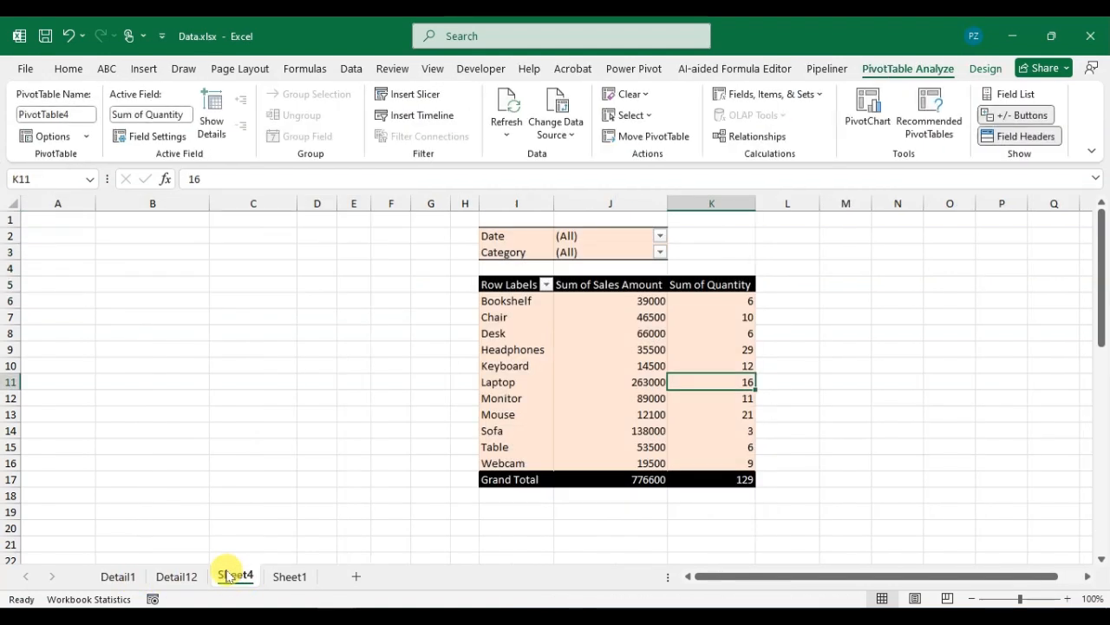
pyautogui.moveTo(708, 408)
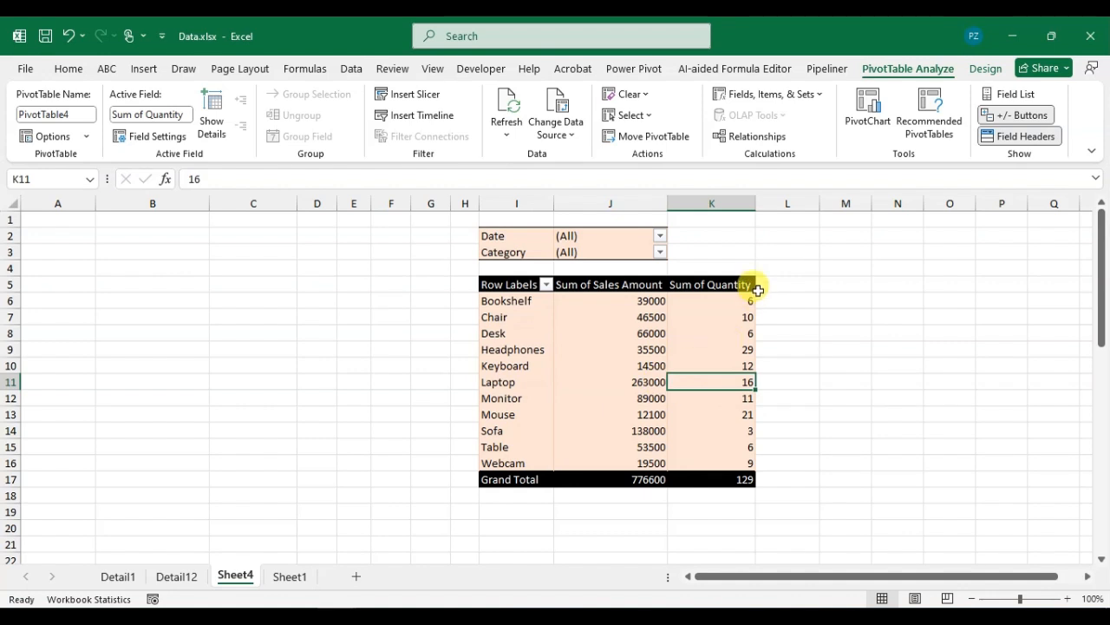
pyautogui.moveTo(754, 299)
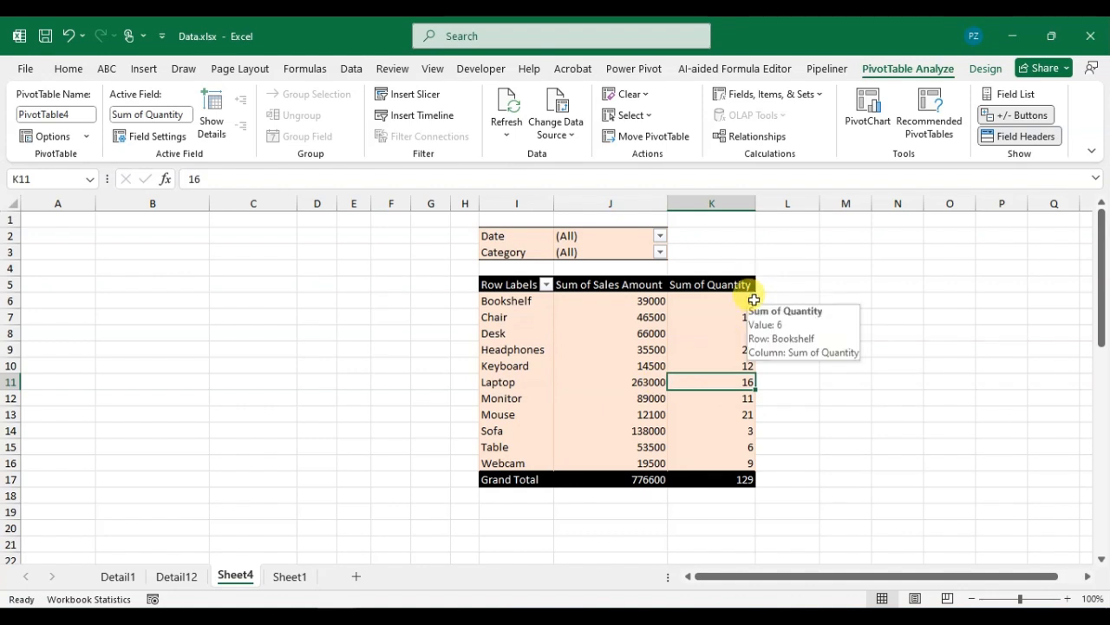